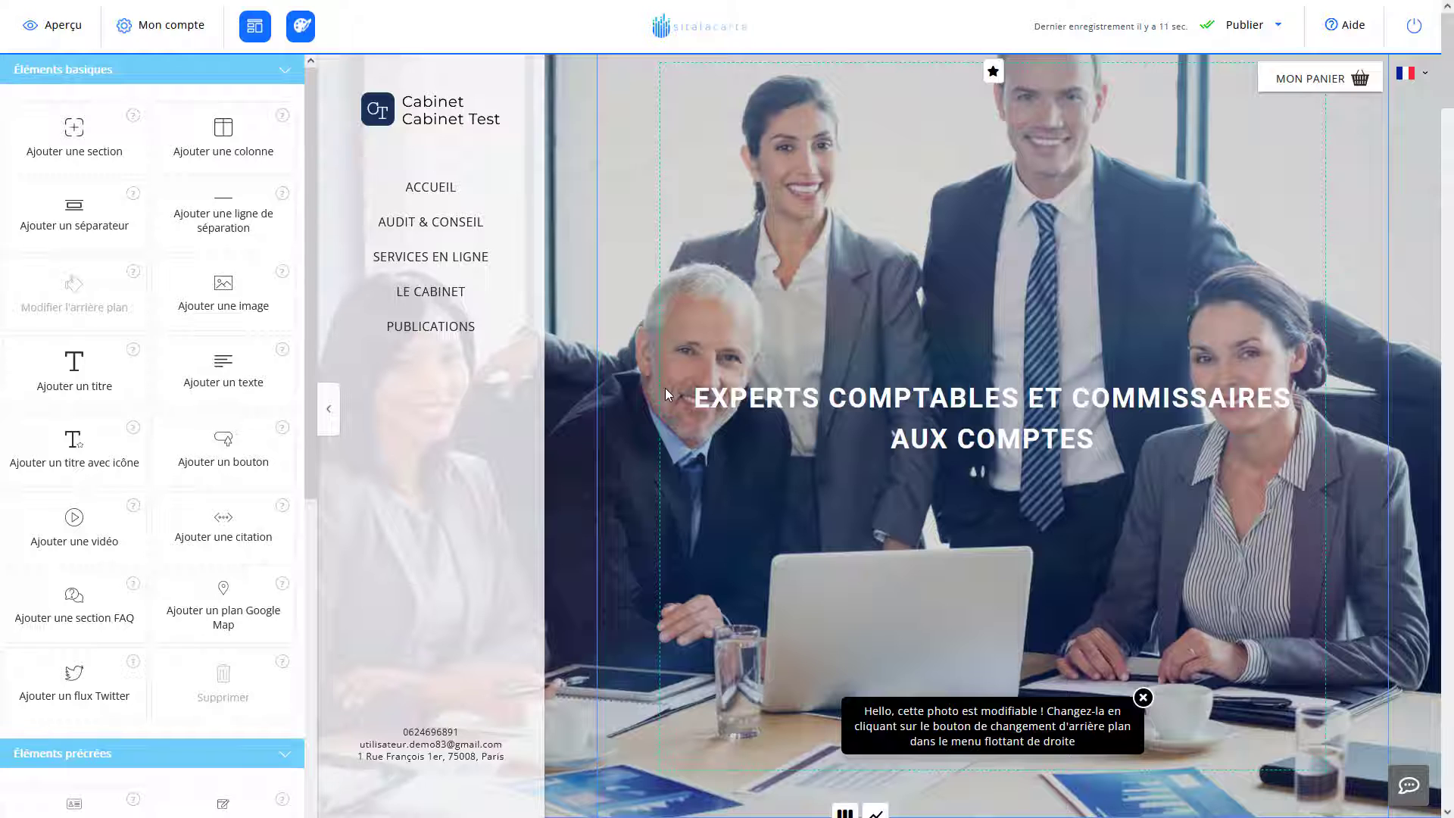
Review the page and return the side panel to the Éléments basiques list.
scroll(666, 391, down, 10)
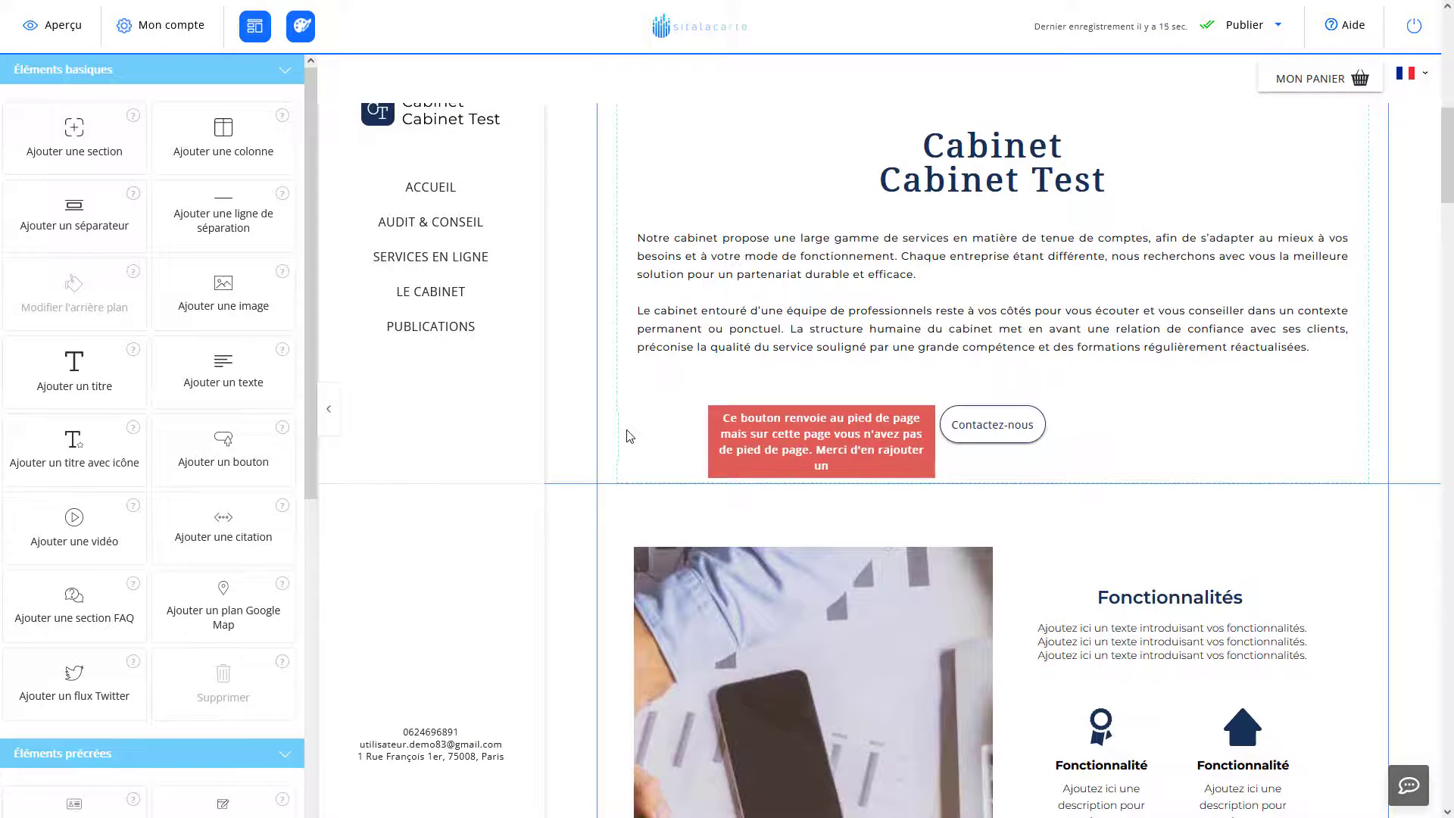
scroll(659, 409, down, 7)
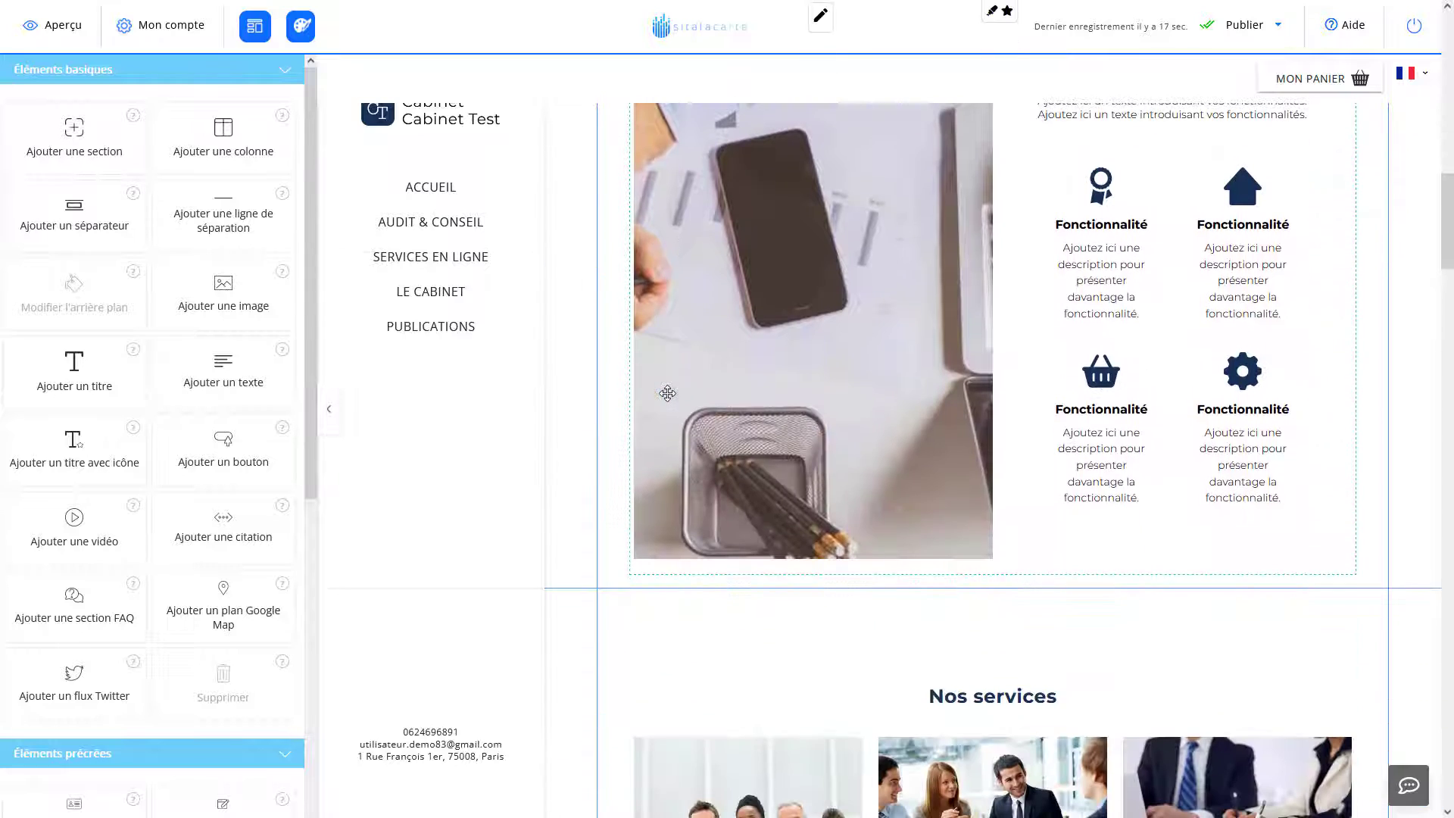
scroll(659, 397, down, 2)
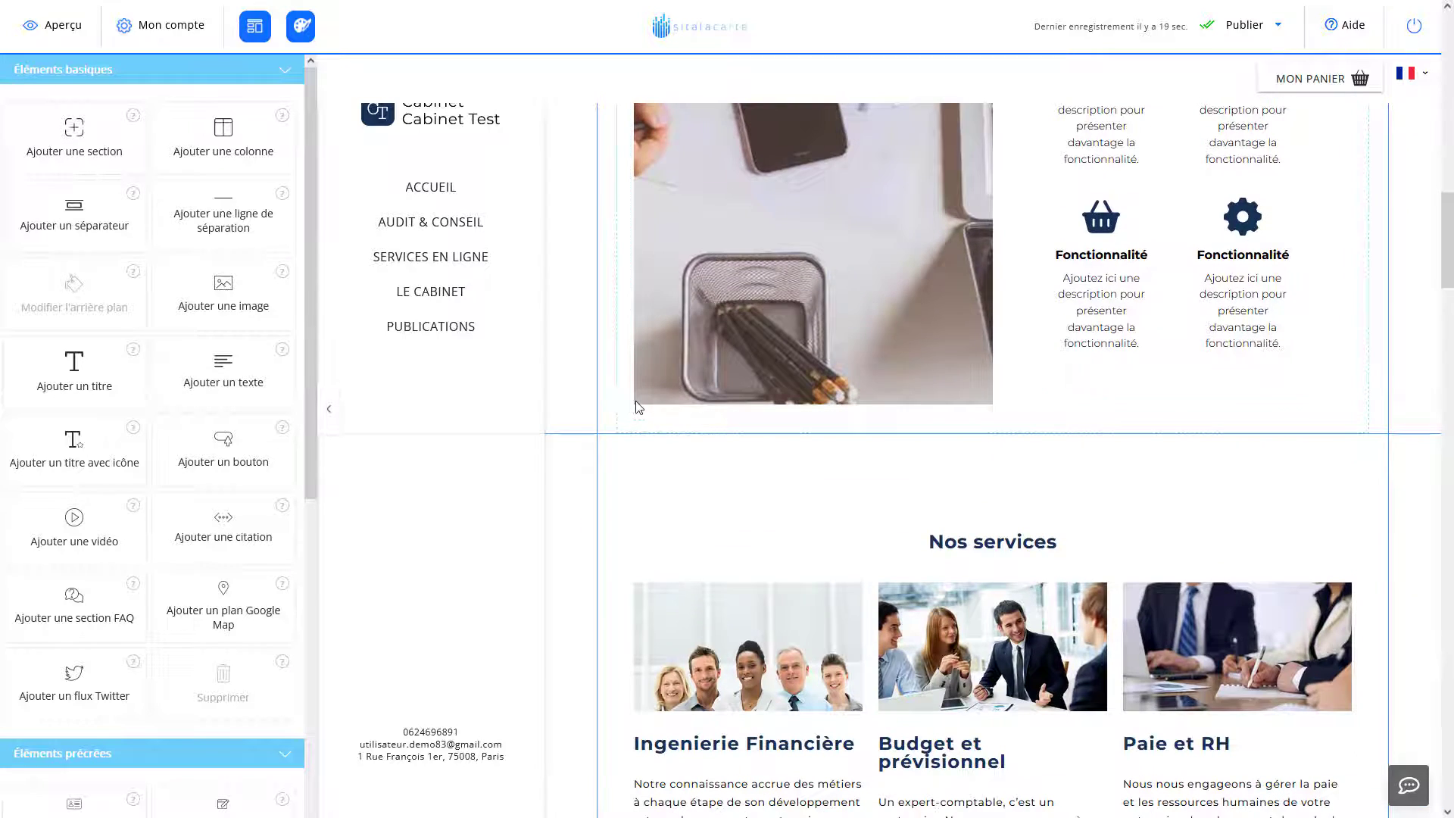
scroll(638, 408, up, 12)
scroll(638, 405, down, 6)
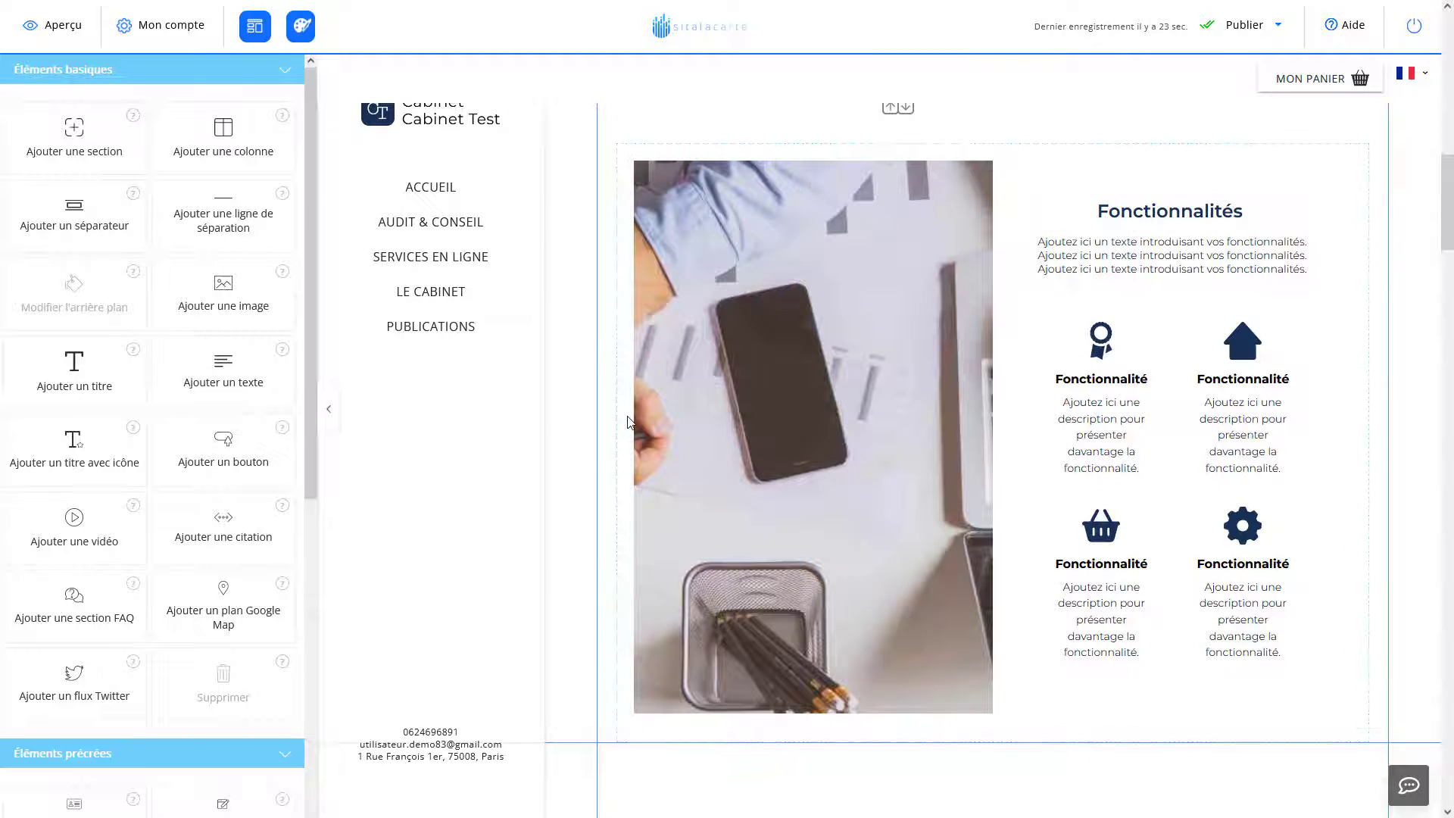
scroll(627, 415, up, 4)
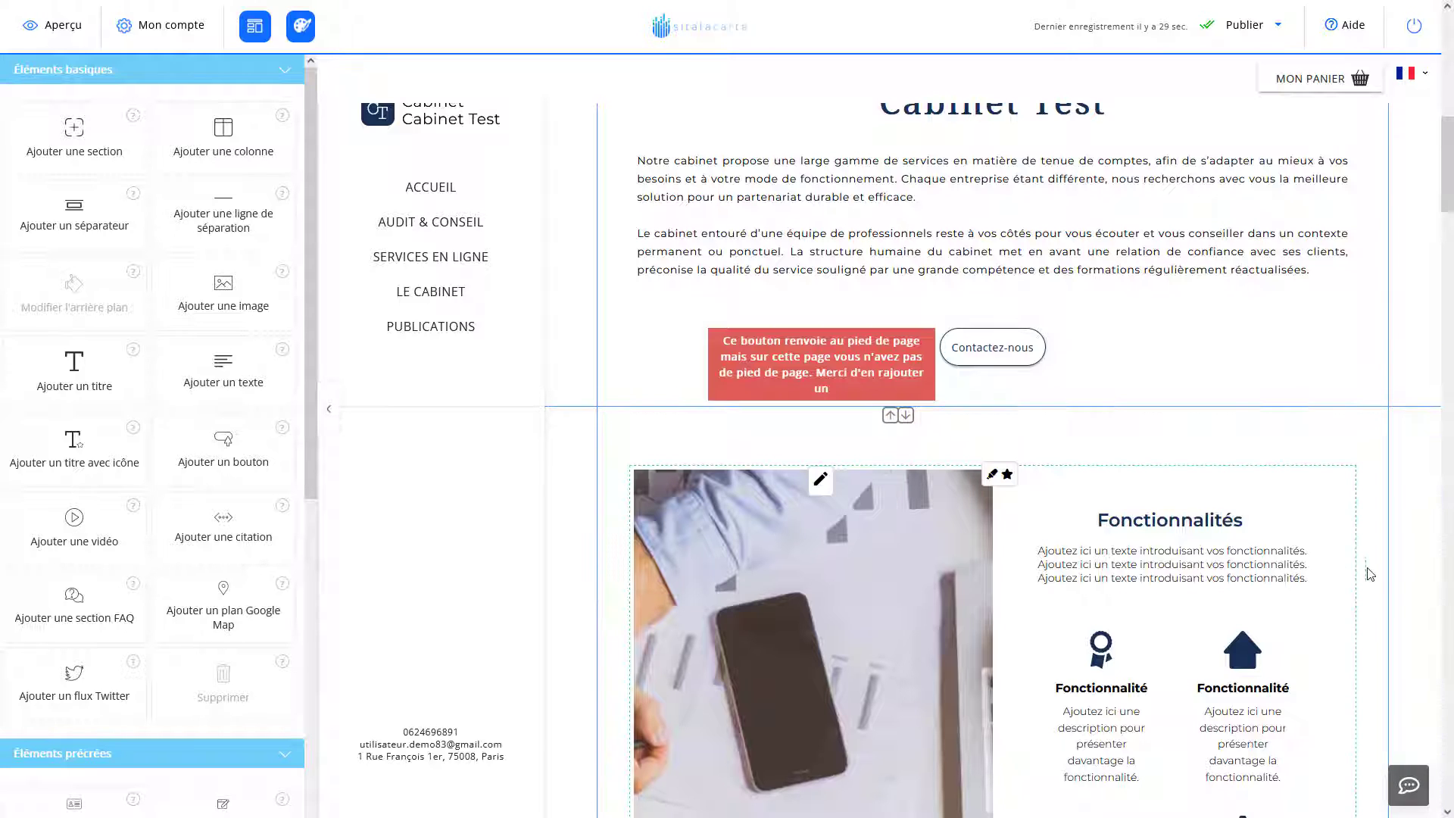
scroll(723, 393, up, 2)
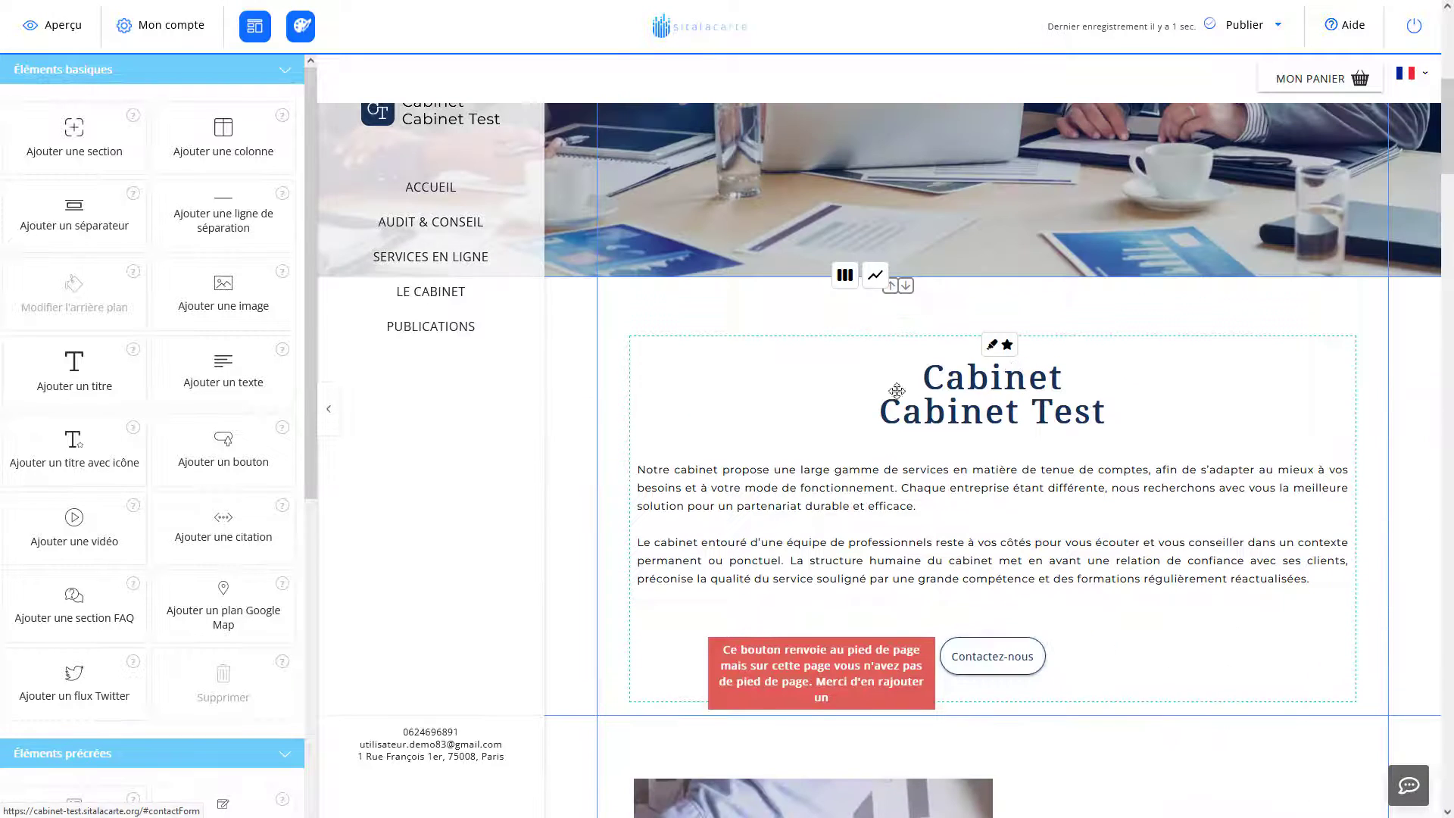
scroll(663, 386, down, 1)
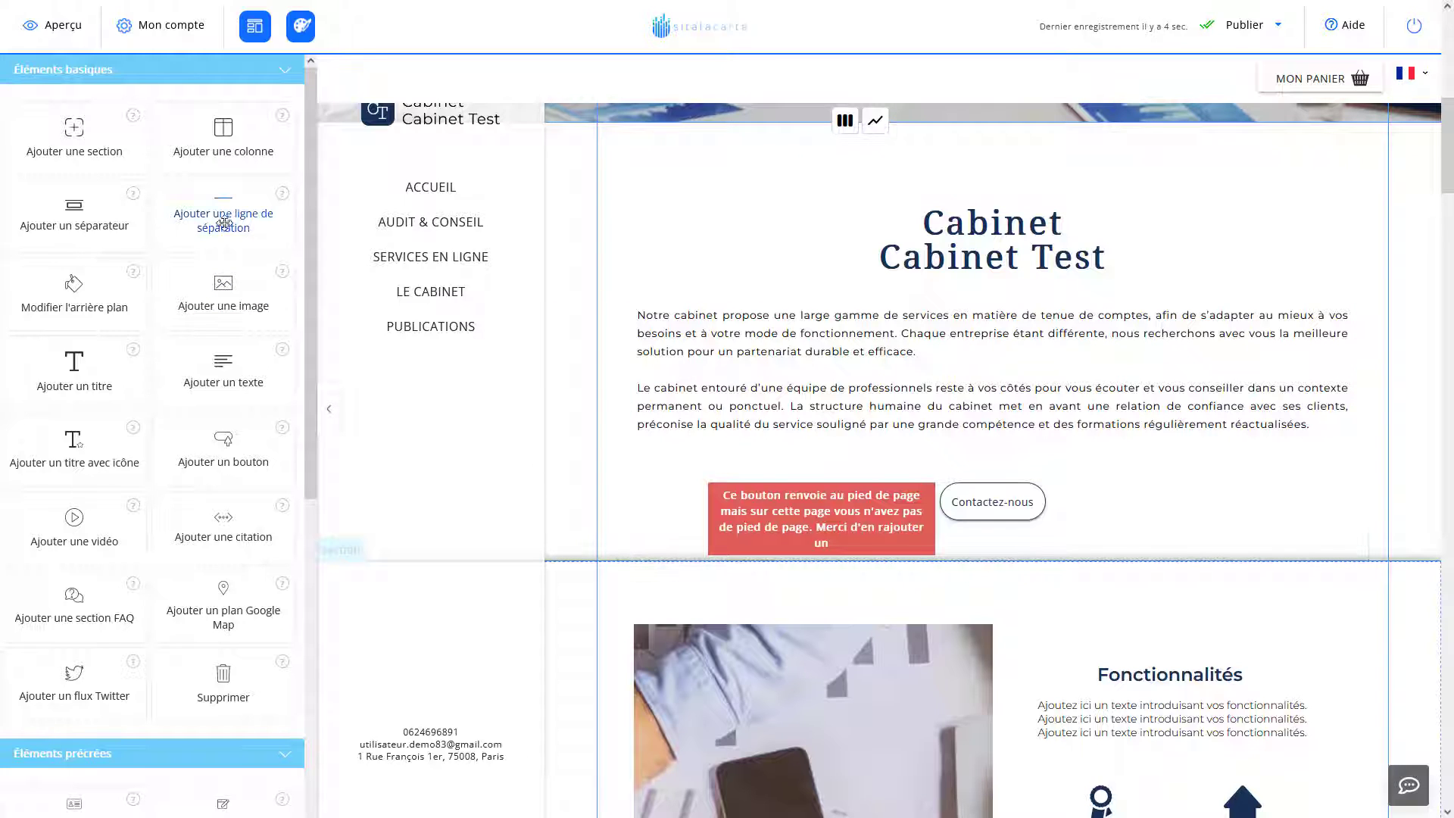
click(338, 422)
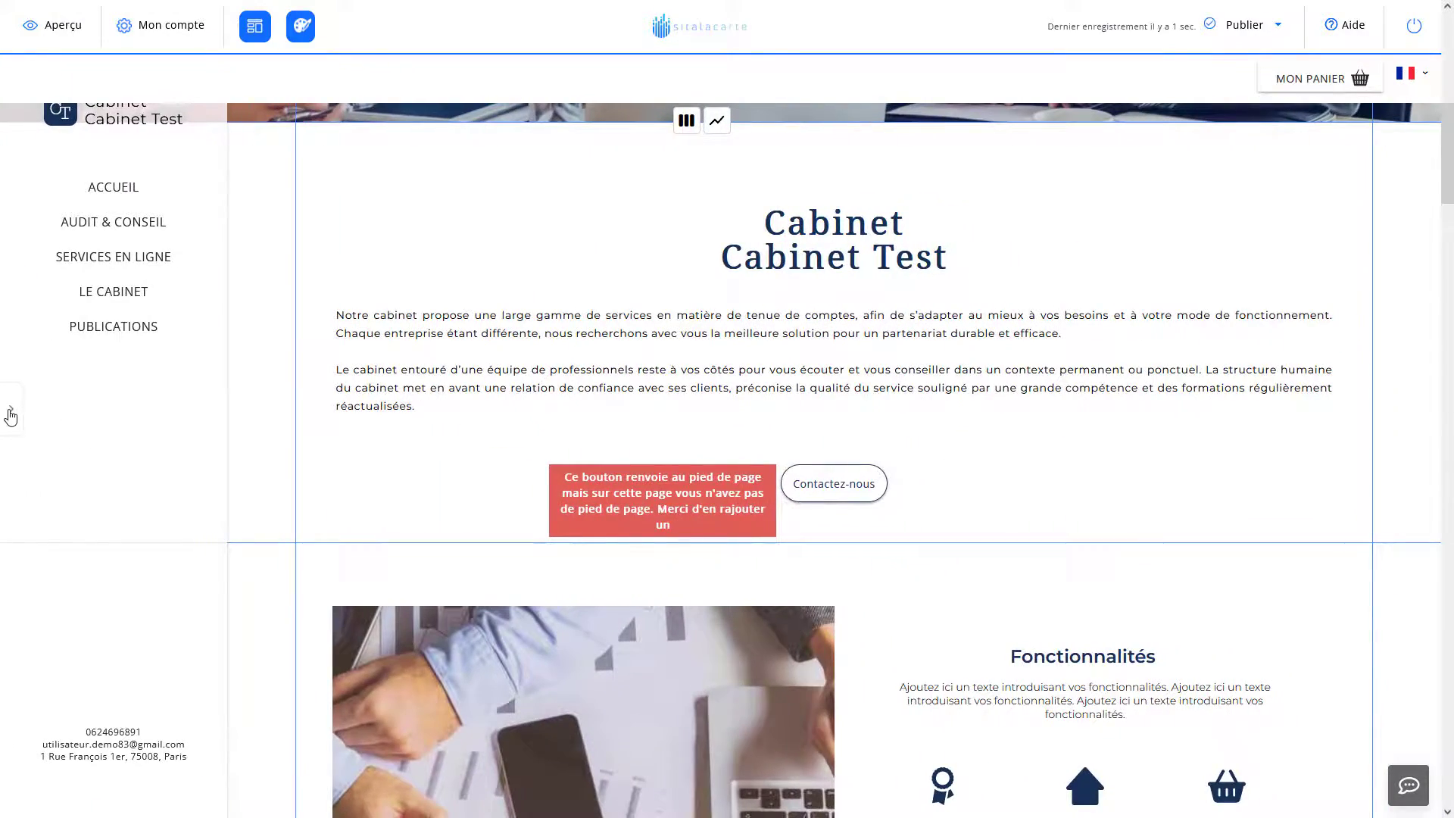
click(10, 415)
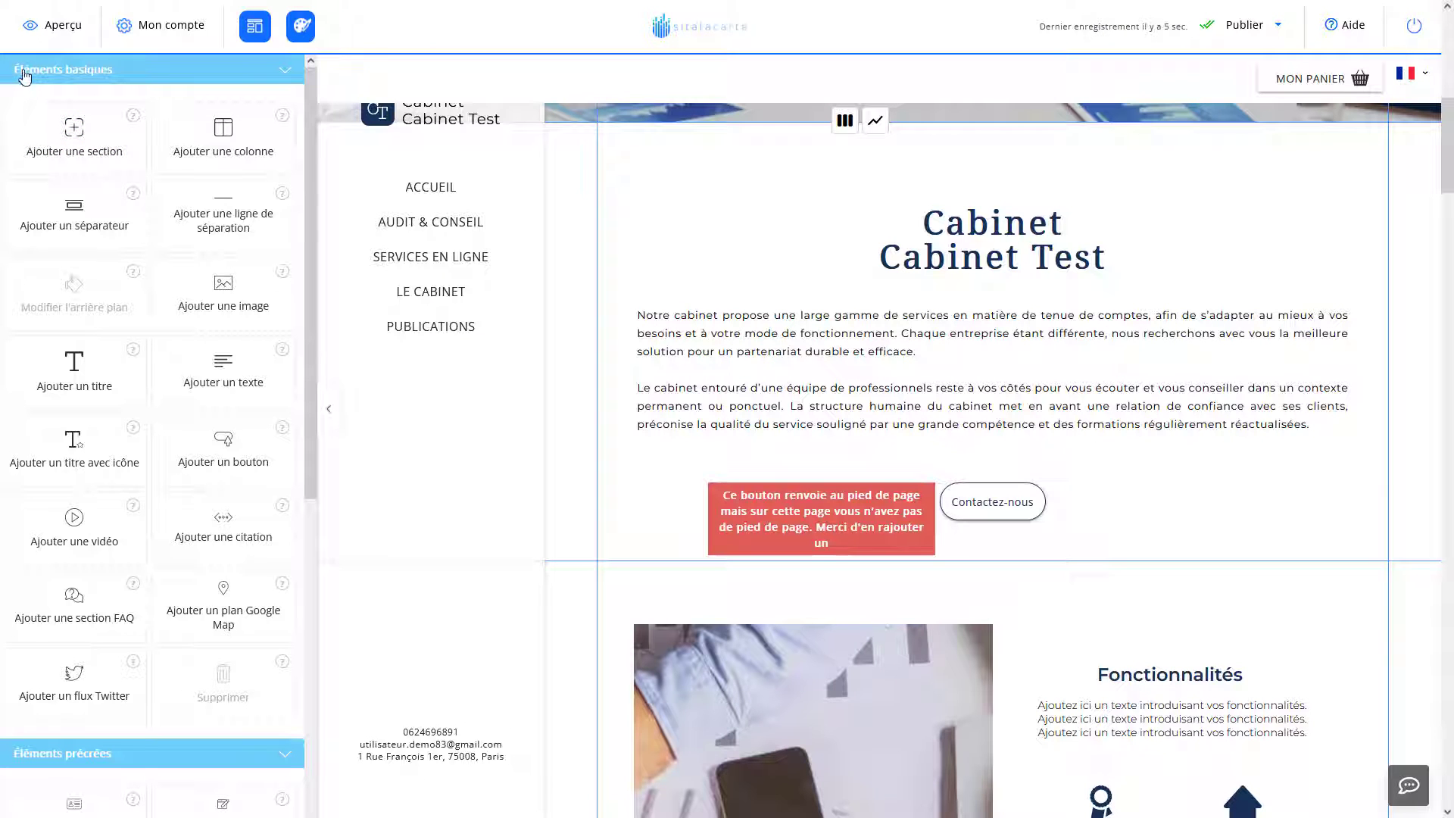
click(134, 79)
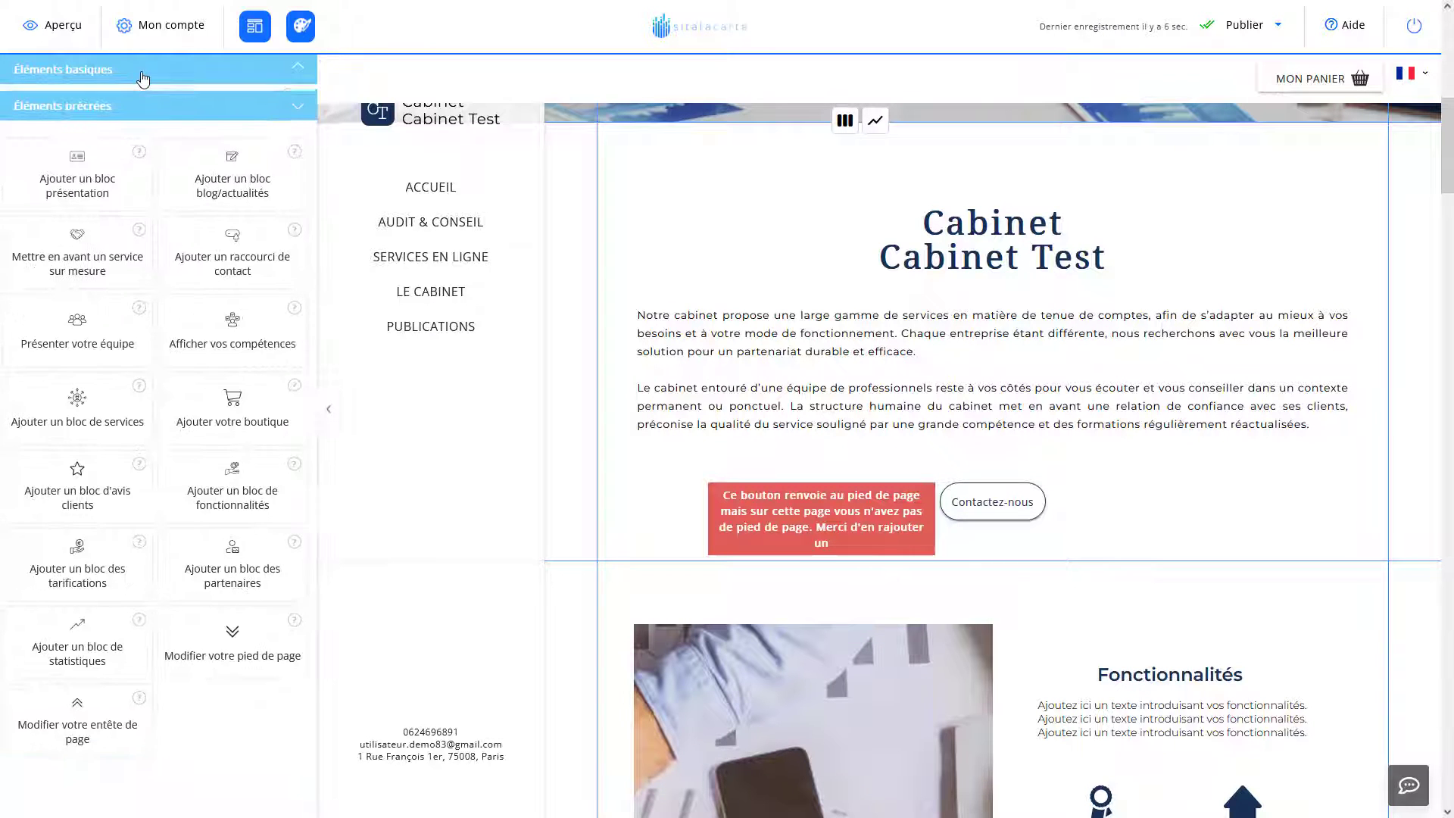
click(172, 103)
click(194, 76)
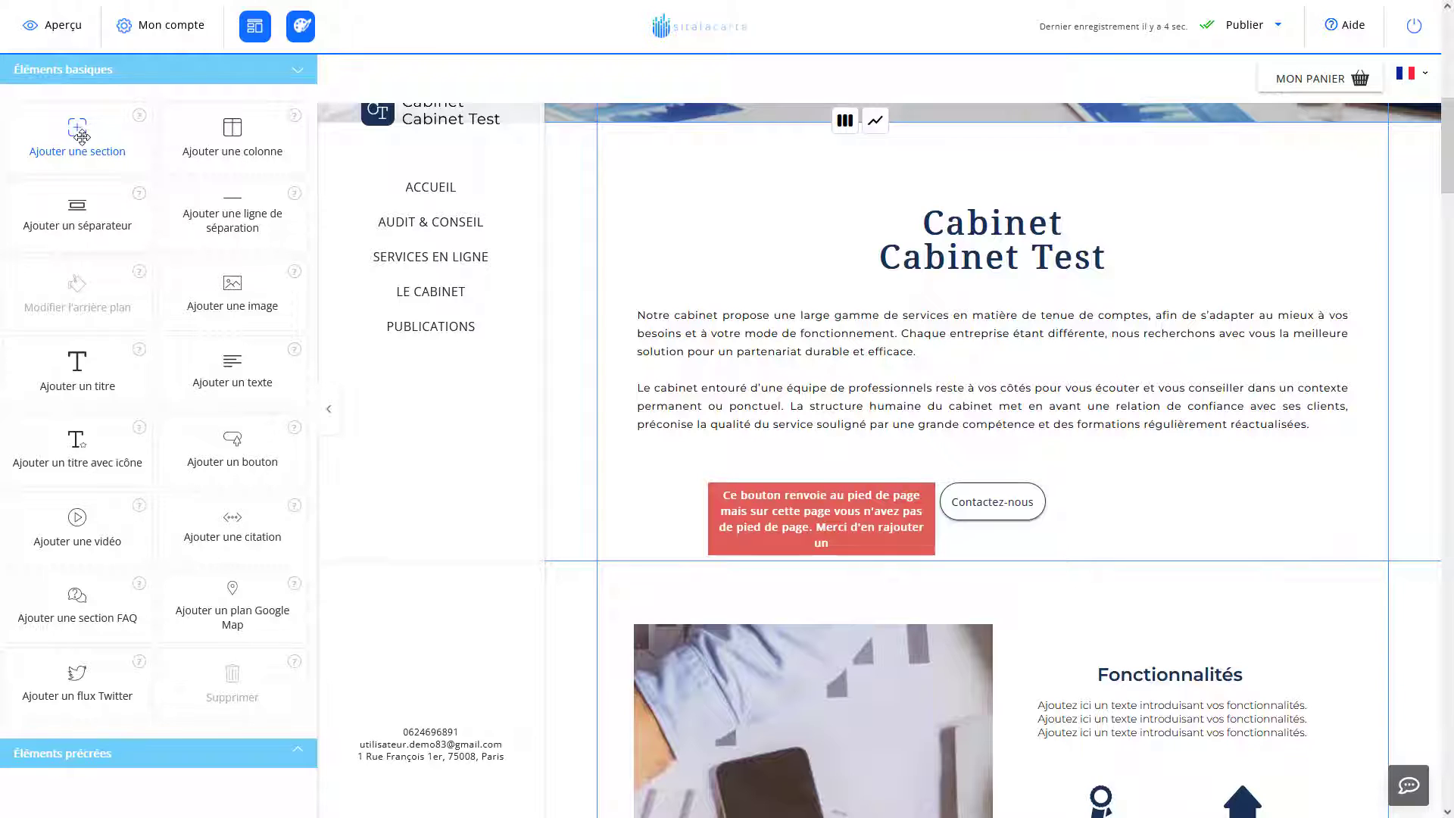
Drop a new empty section below the Cabinet Test intro, above Fonctionnalités.
drag(75, 134, 634, 550)
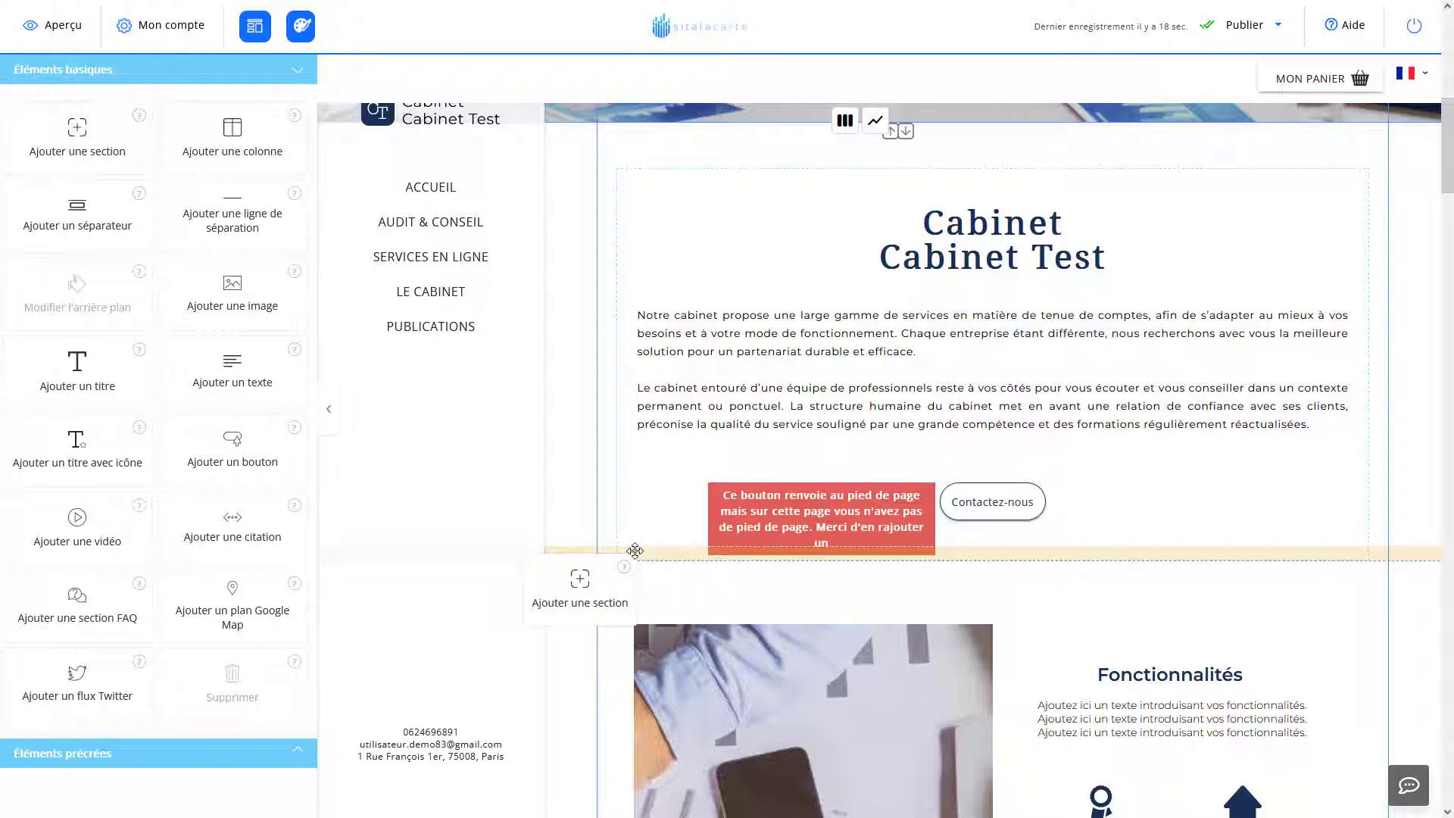
drag(636, 550, 636, 551)
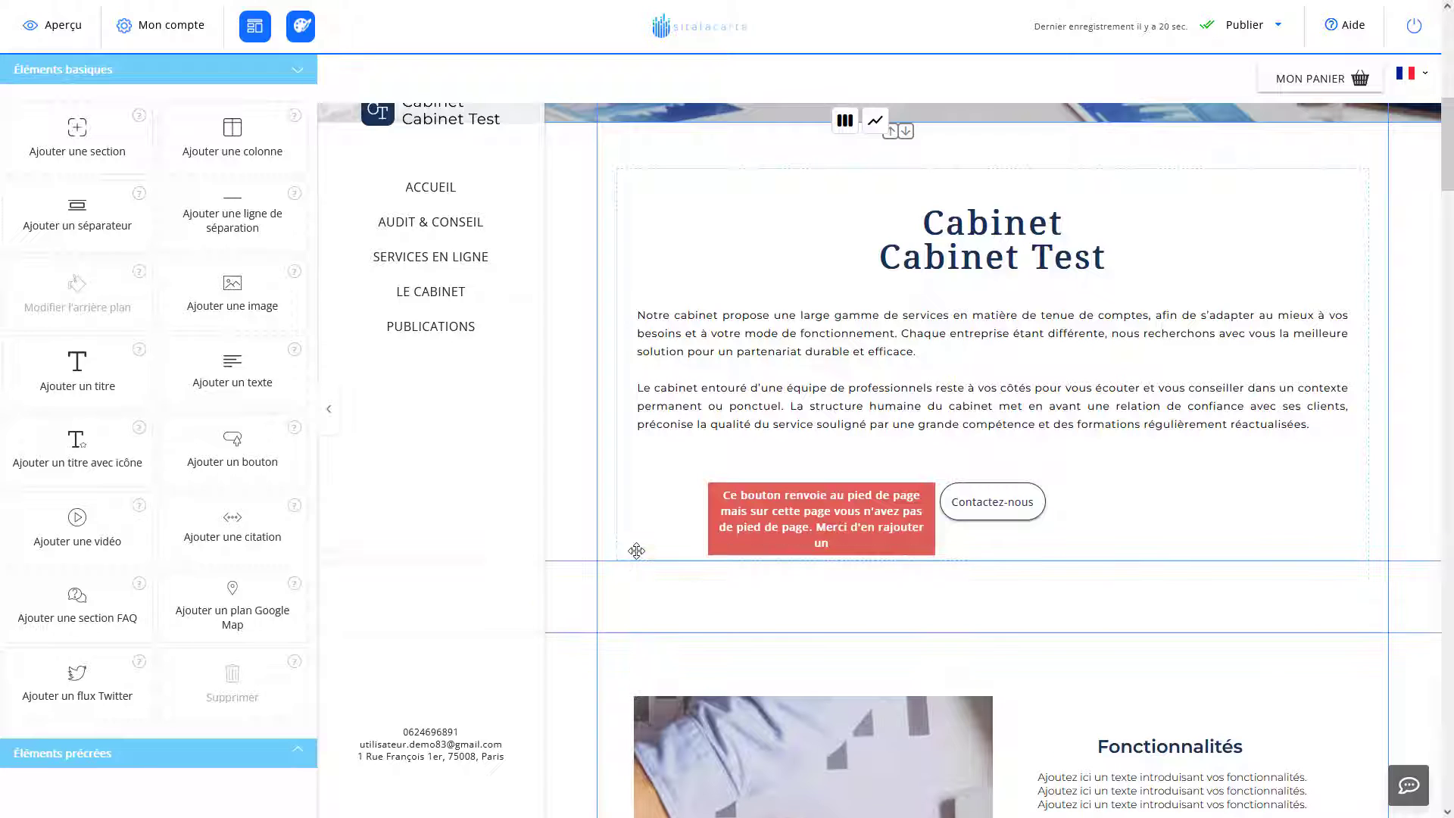
scroll(637, 553, down, 1)
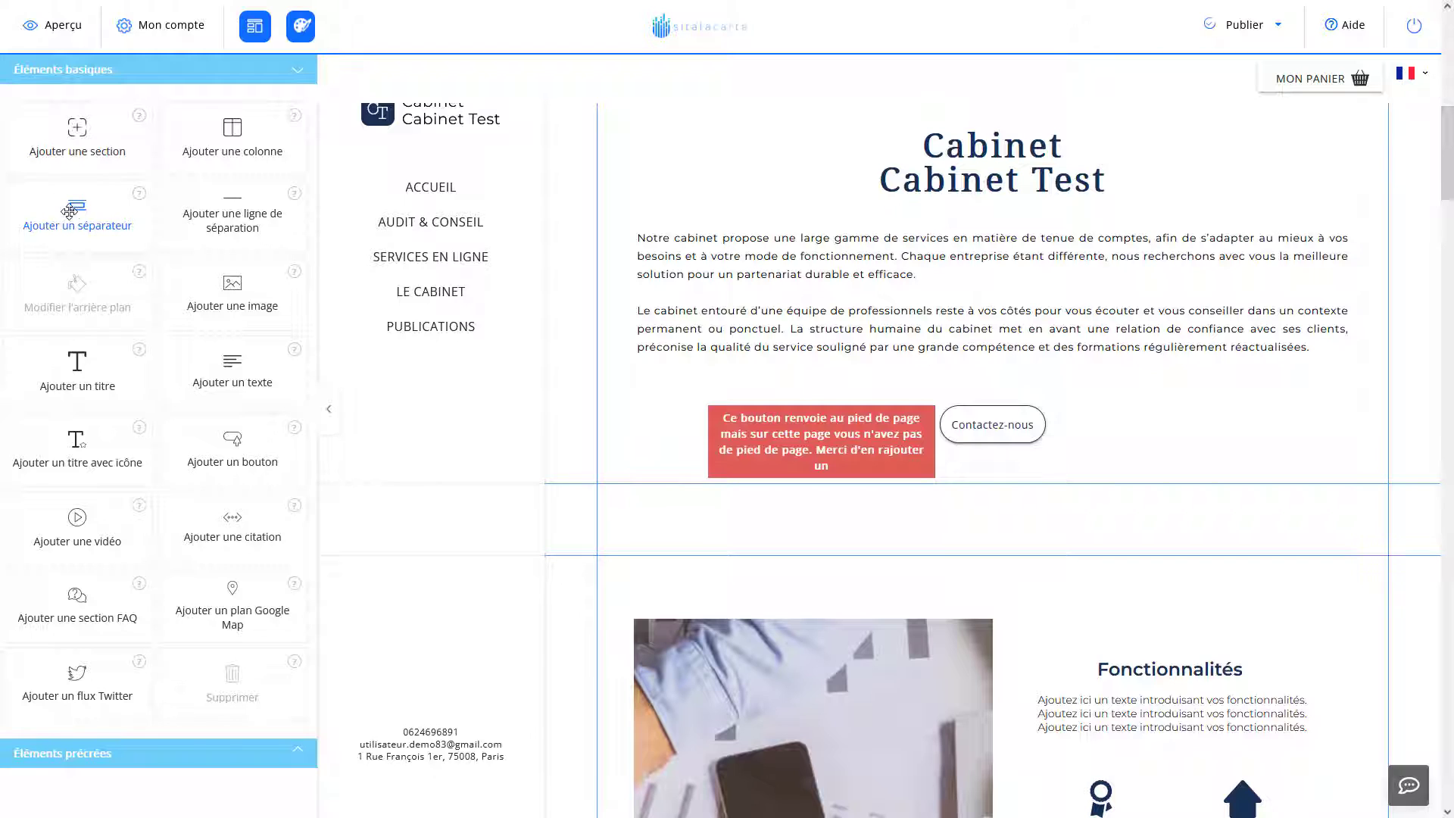
Drop a separator banner with the multidisciplinary-skills quote into the new empty section.
drag(85, 208, 703, 539)
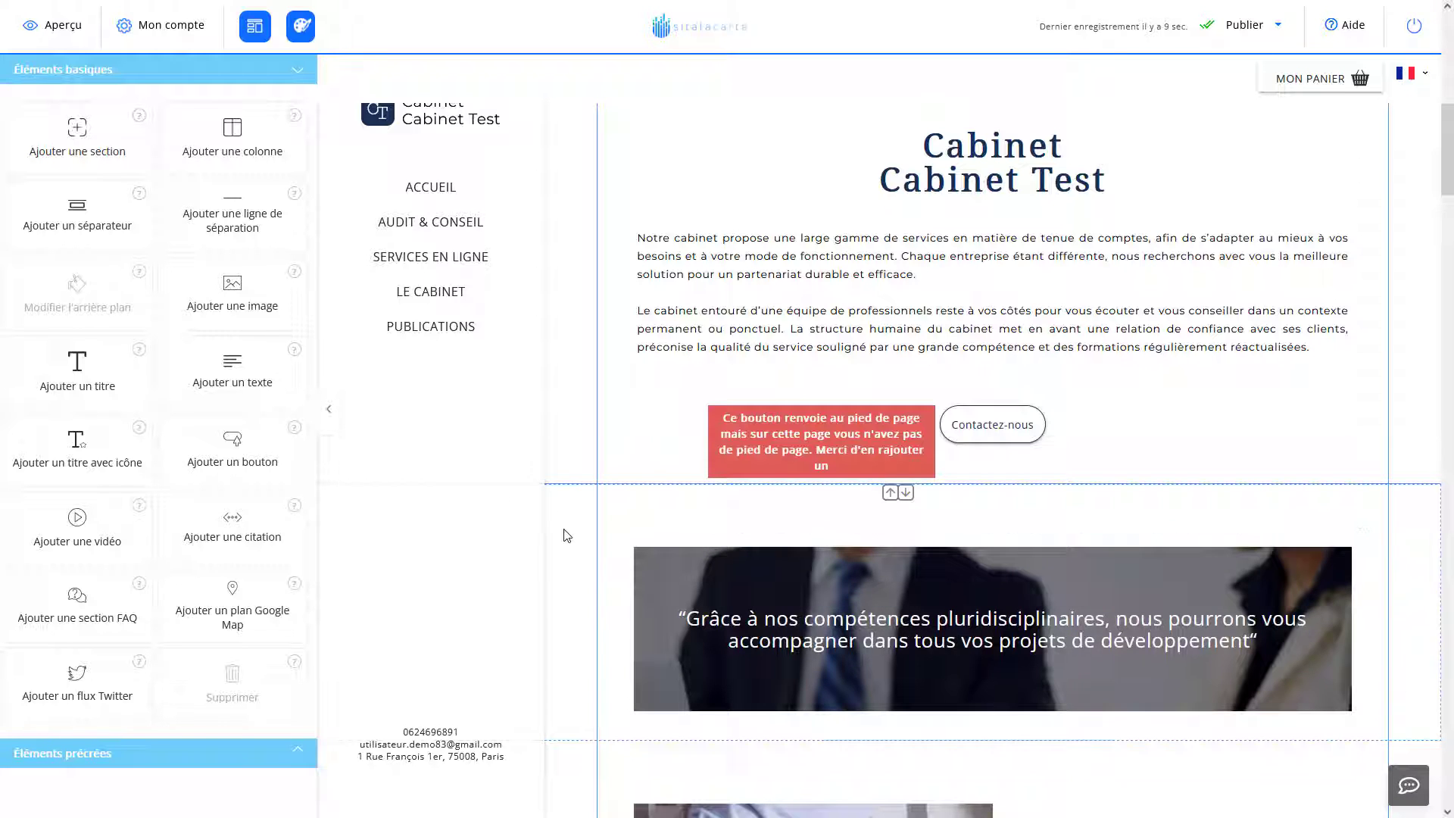
scroll(588, 530, up, 4)
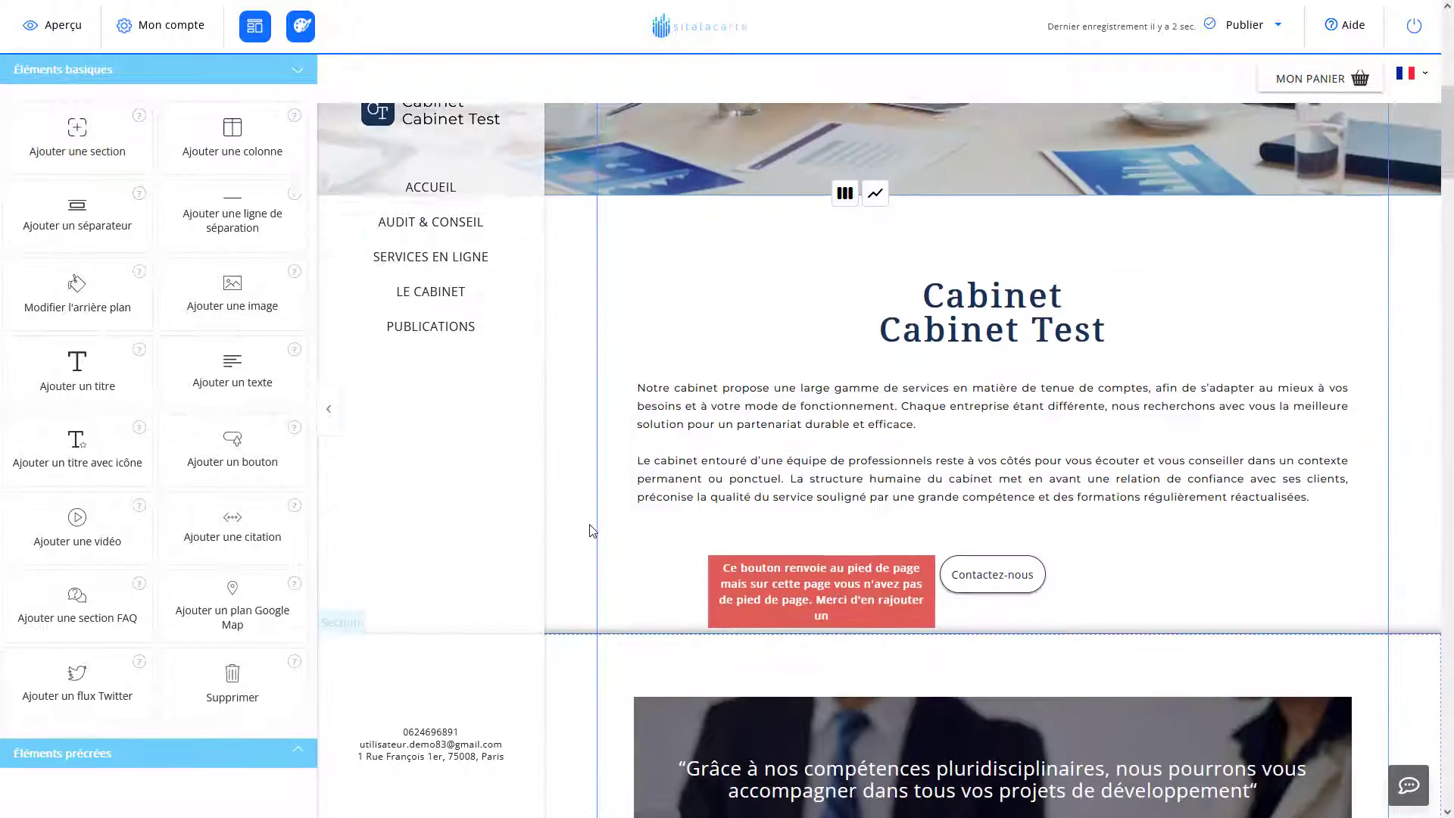
scroll(593, 531, down, 3)
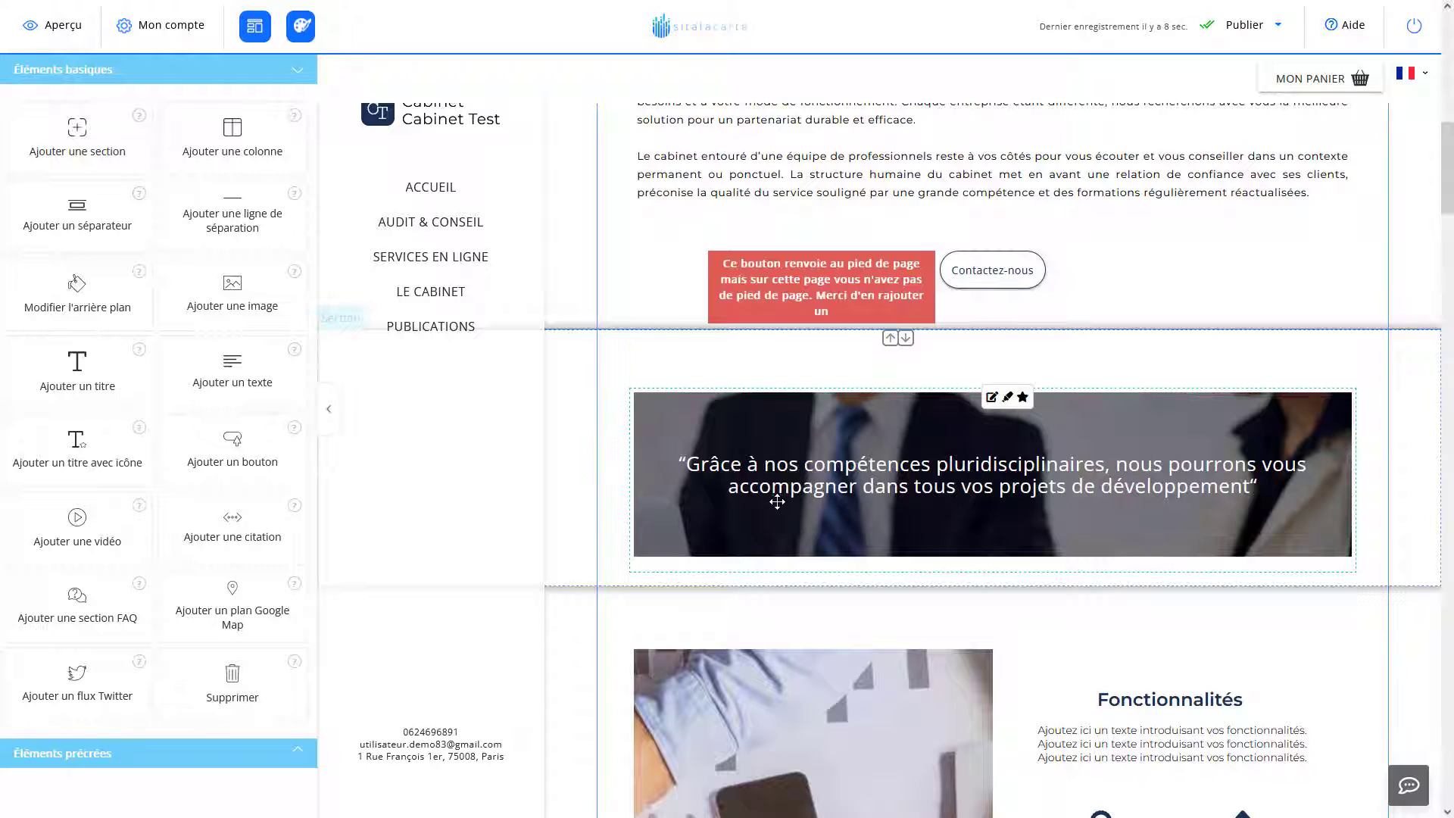
Resize and shift the quote banner so it spans nearly the full section width.
click(740, 400)
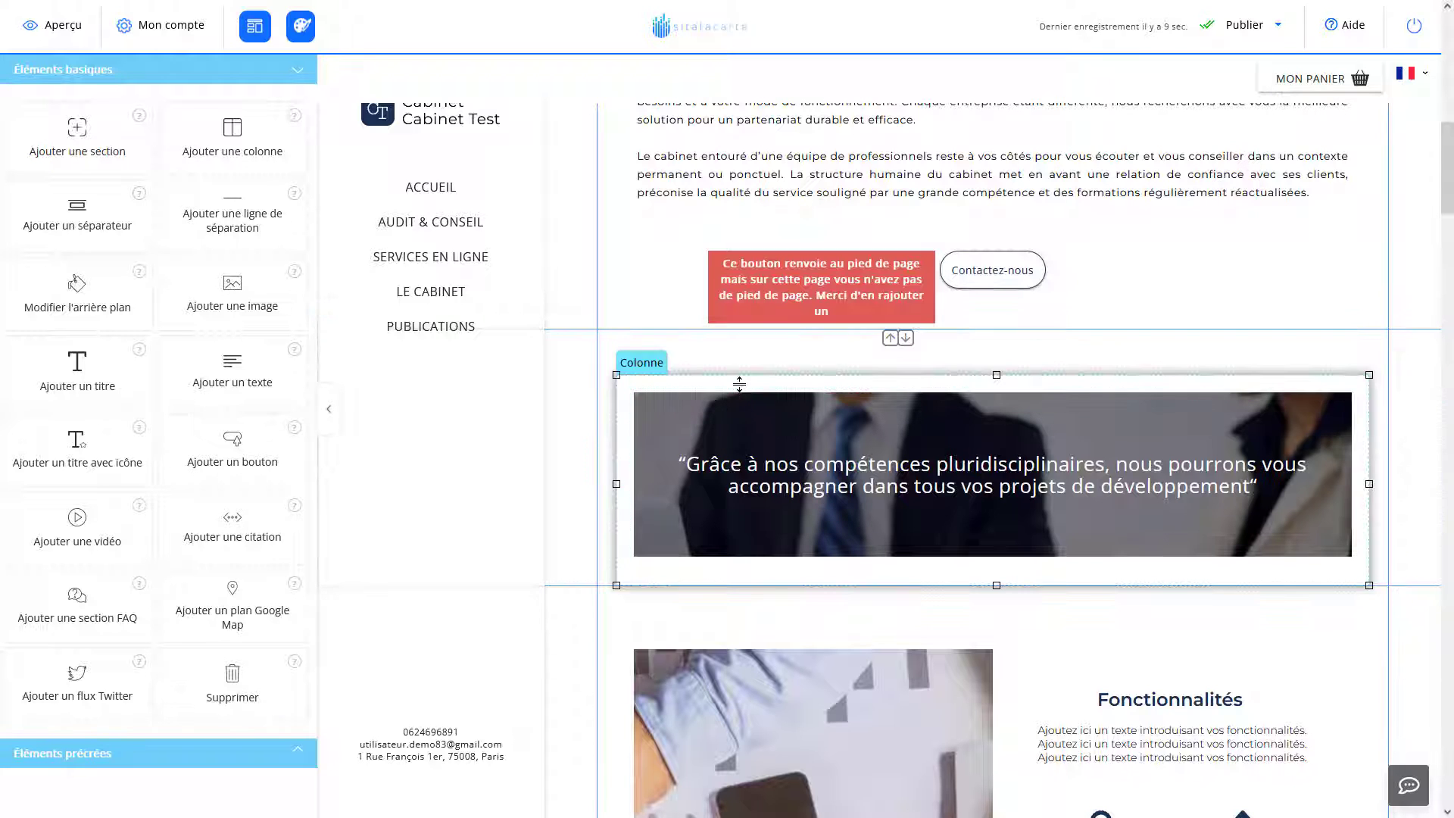
drag(629, 482, 658, 494)
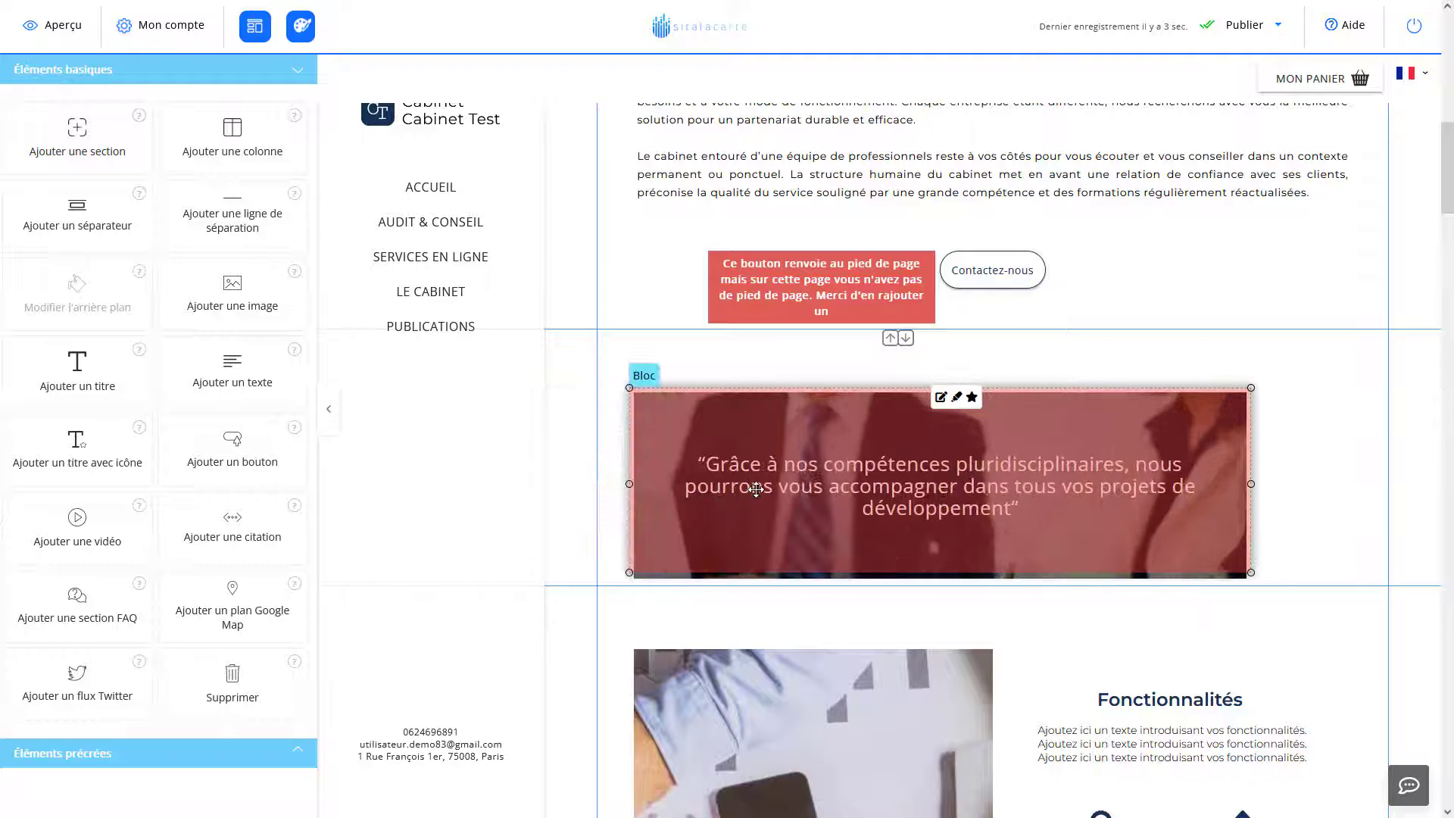
drag(758, 492, 800, 502)
mouse_move(926, 570)
mouse_down()
mouse_move(922, 612)
mouse_move(919, 583)
mouse_up()
drag(874, 511, 972, 496)
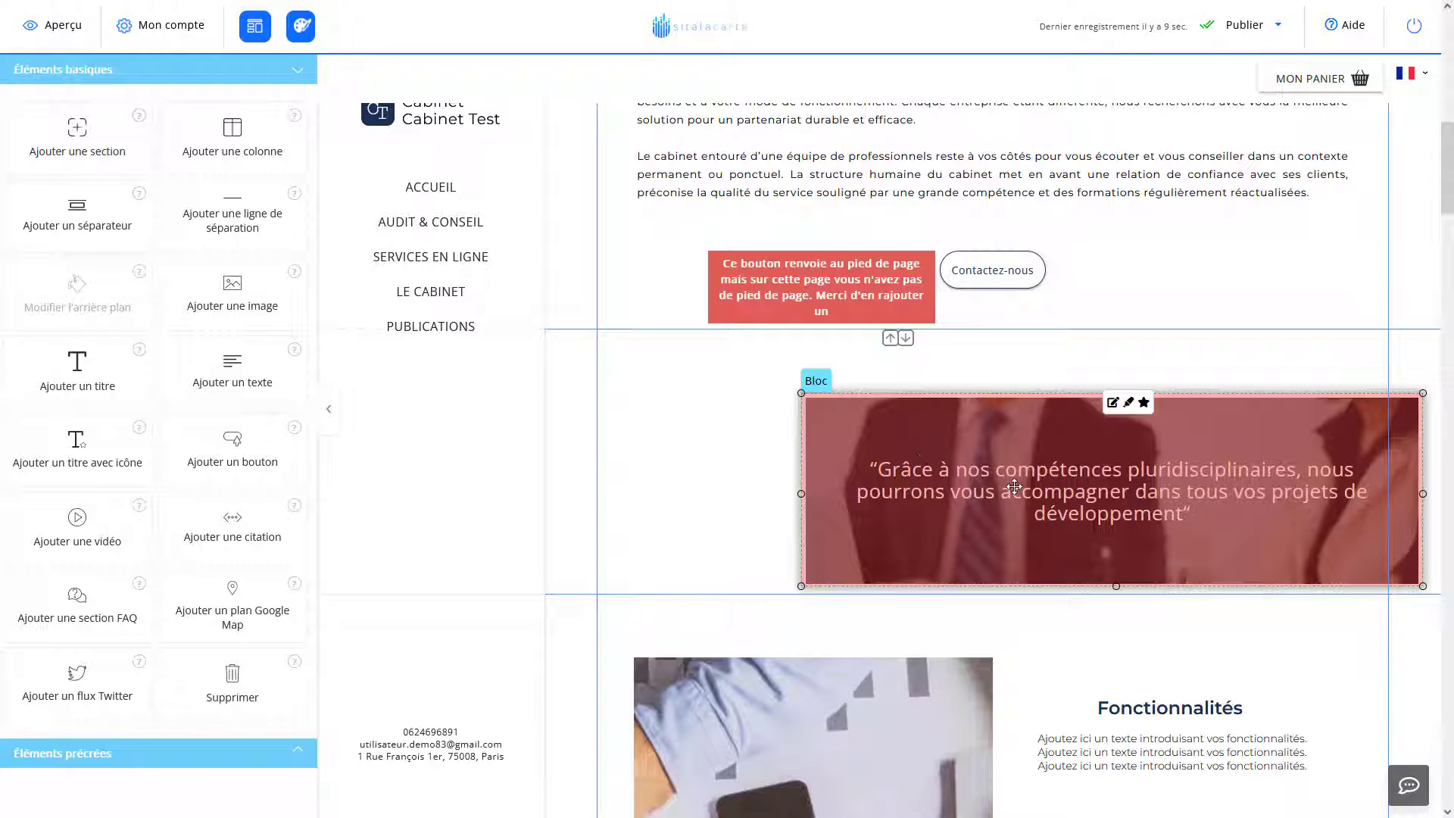
drag(983, 482, 1065, 480)
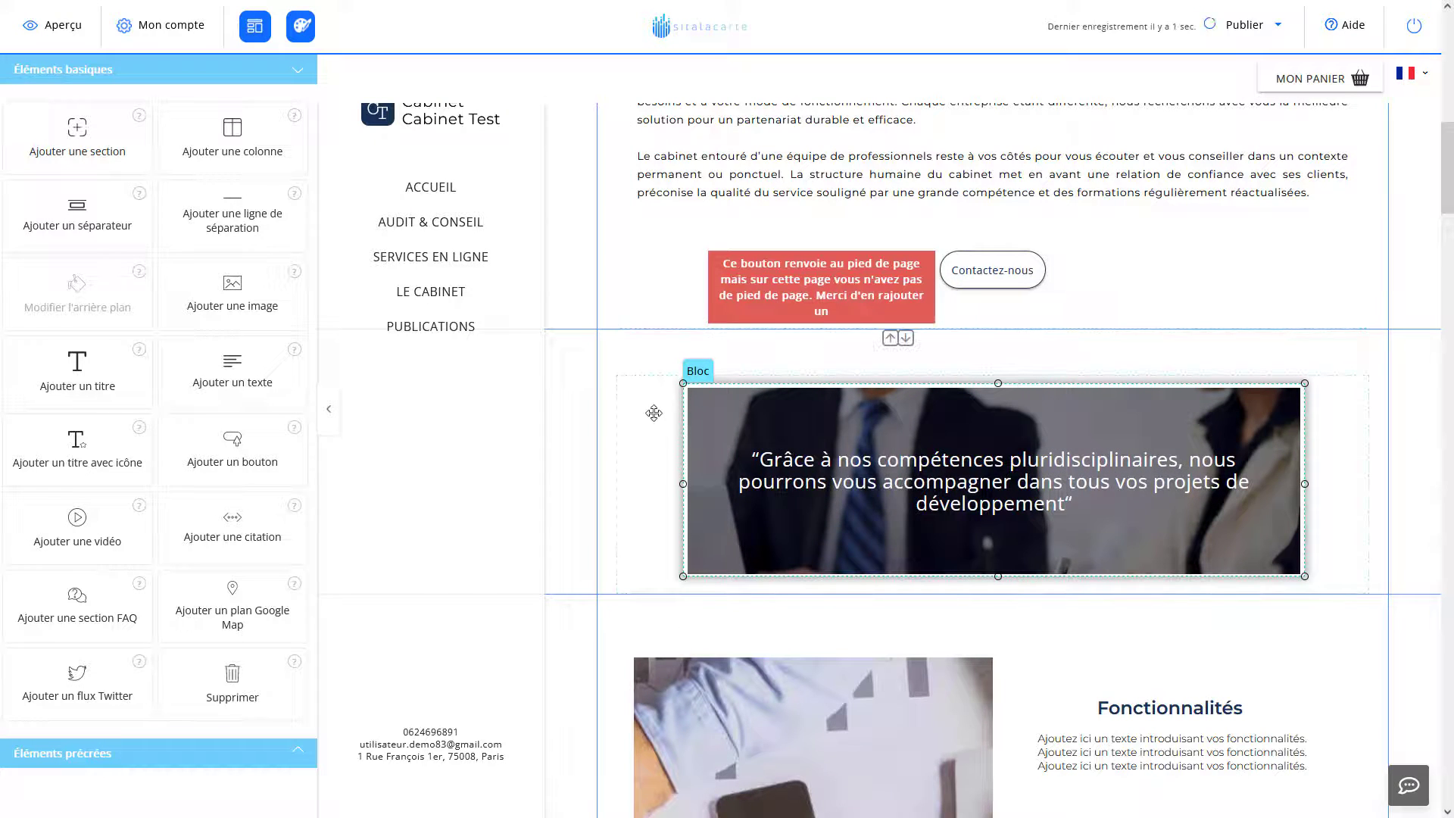
drag(682, 483, 721, 482)
click(633, 479)
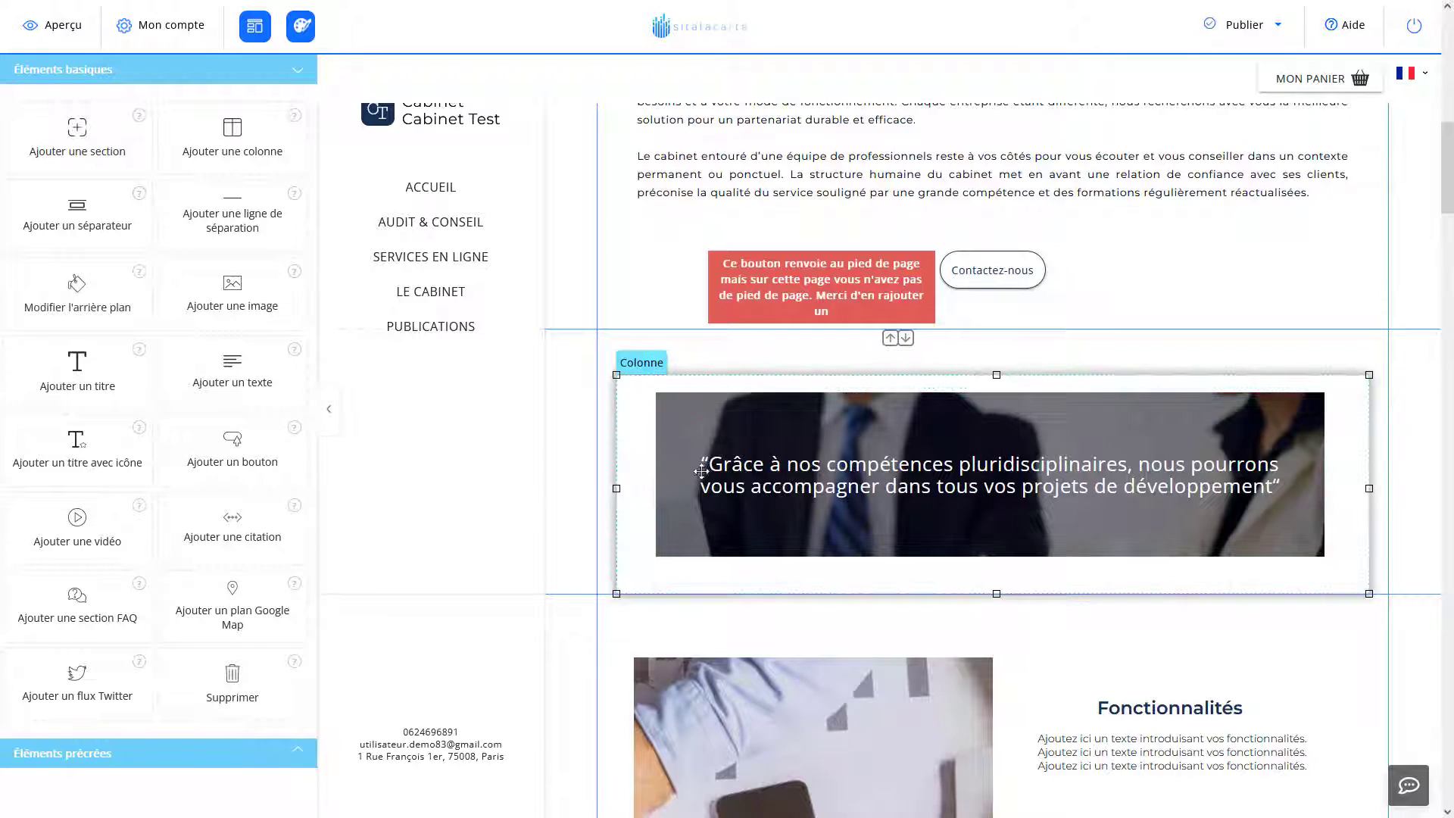
Replace the banner's quote with the heading 'Bonjour, ceci est une vidéo de test'.
click(817, 482)
double_click(818, 482)
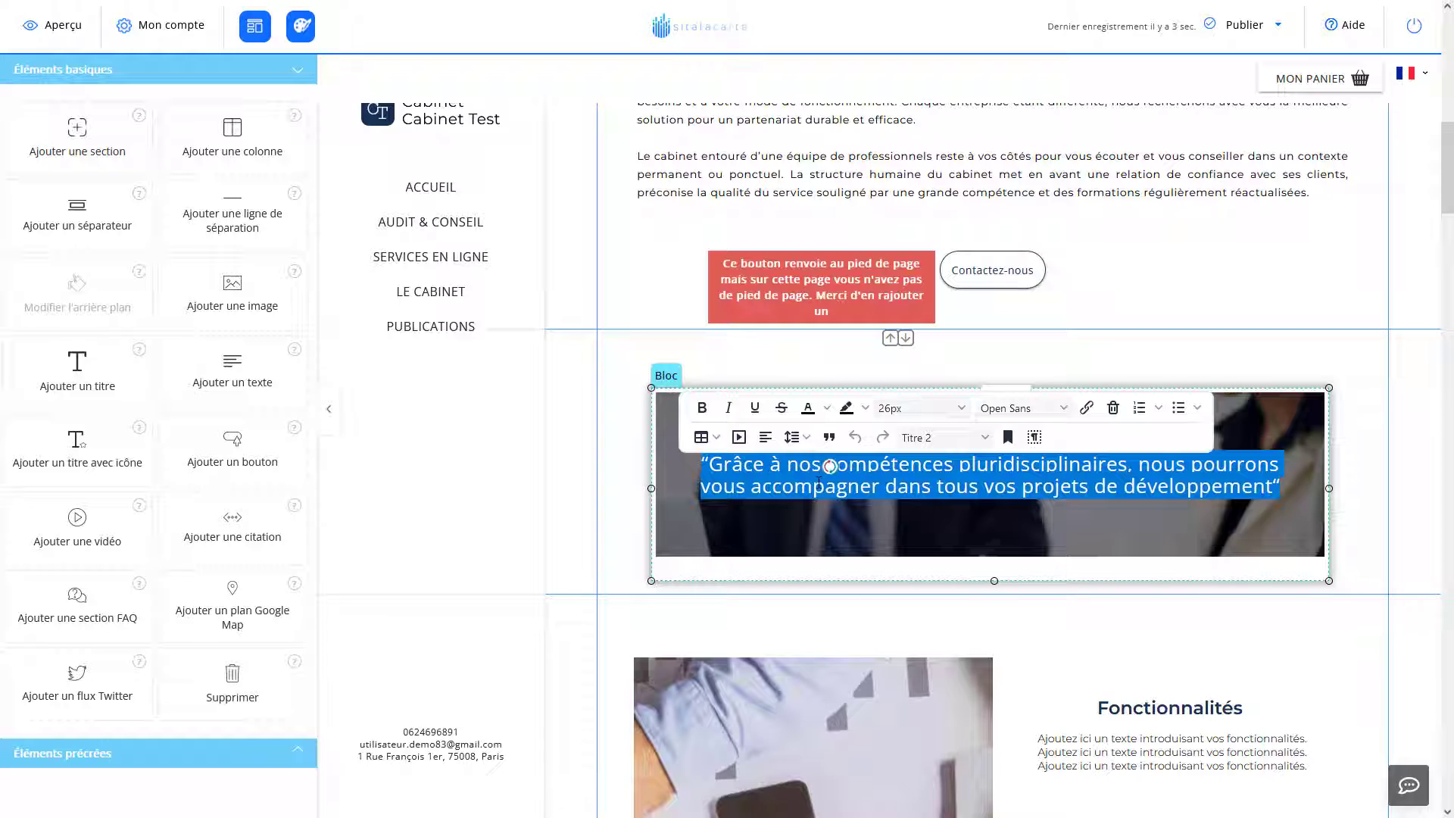
text(Bonj)
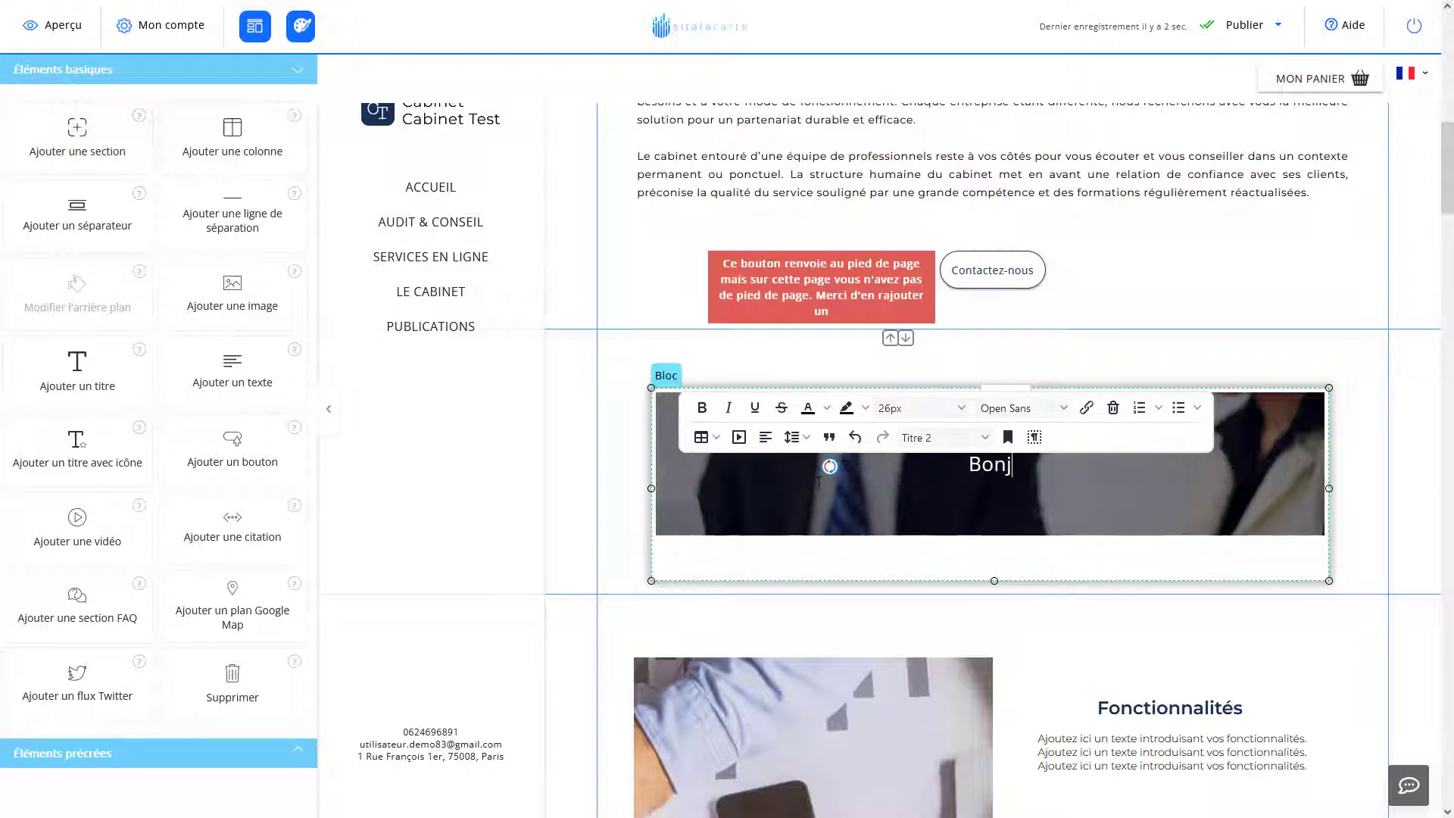
text(our, ceci es)
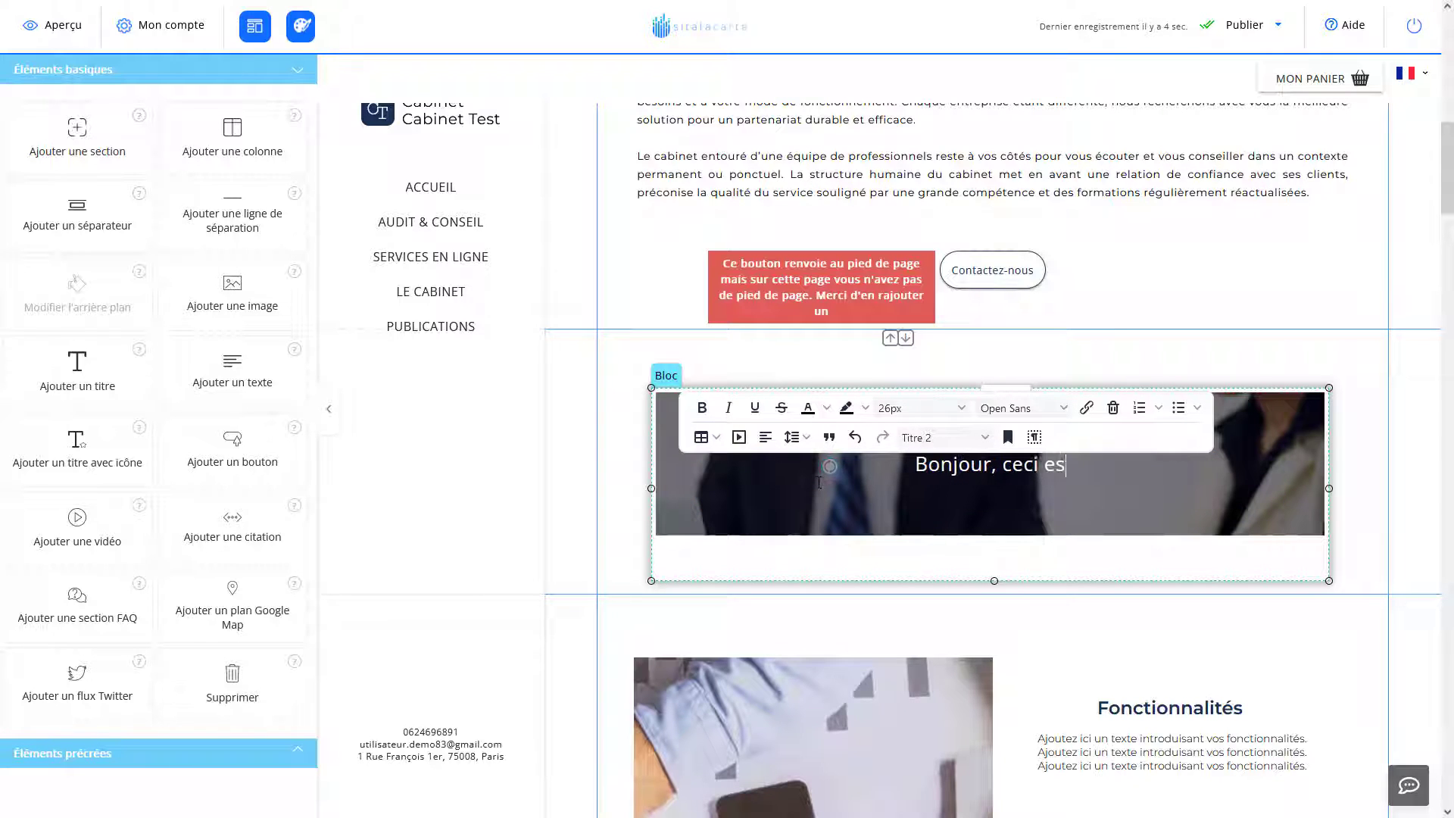
text(t une vidéo de test)
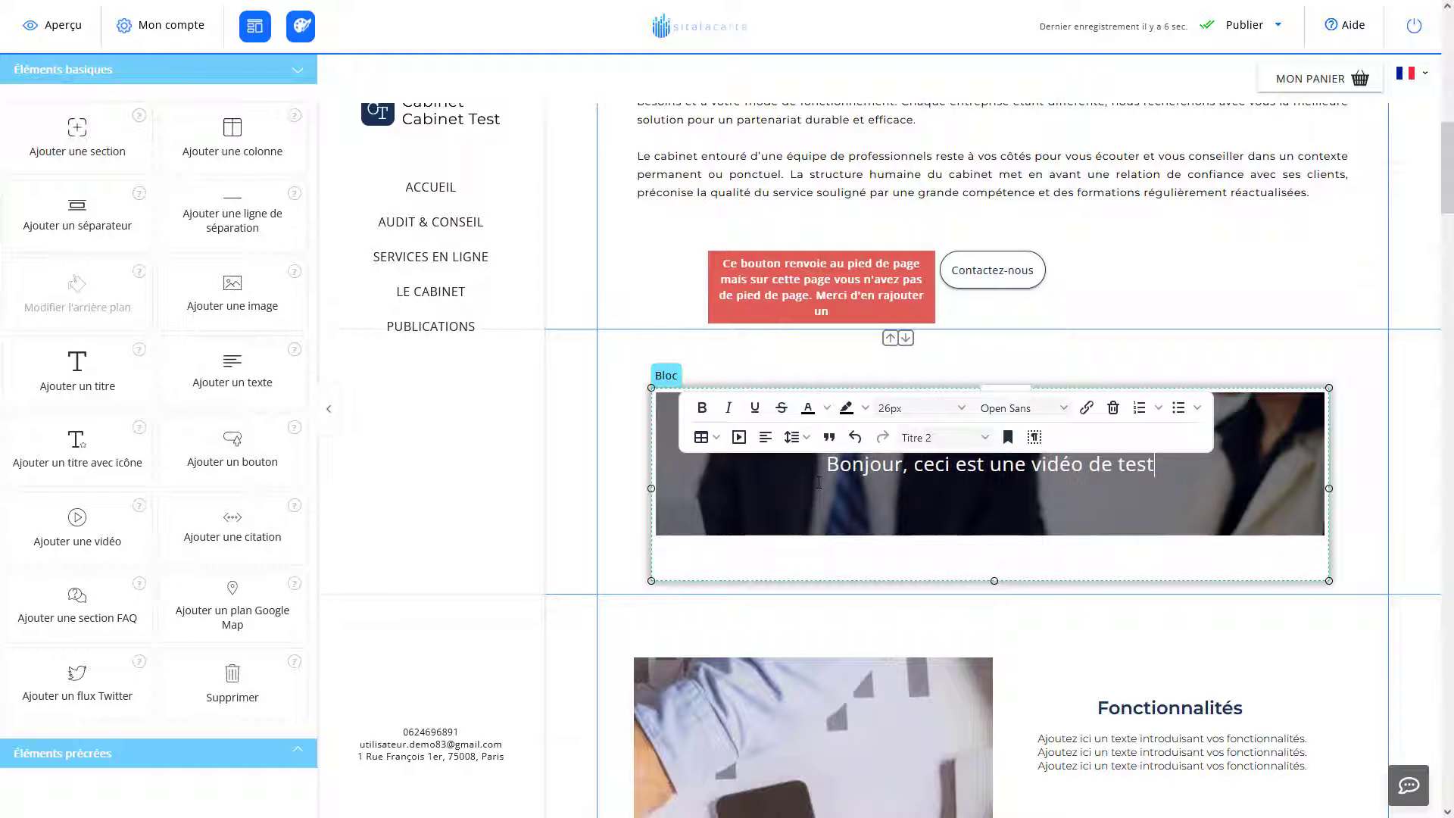
click(932, 519)
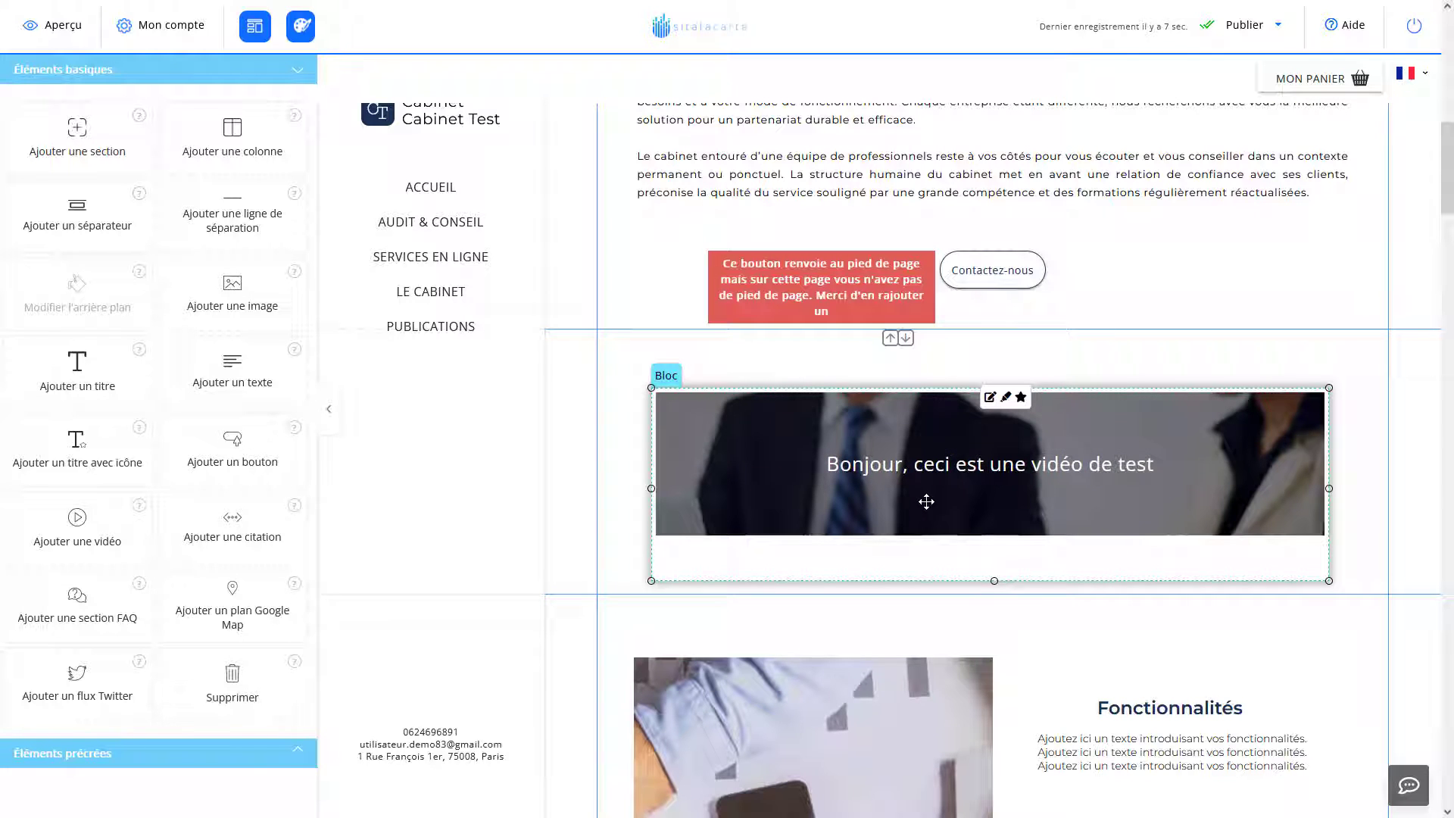
double_click(945, 467)
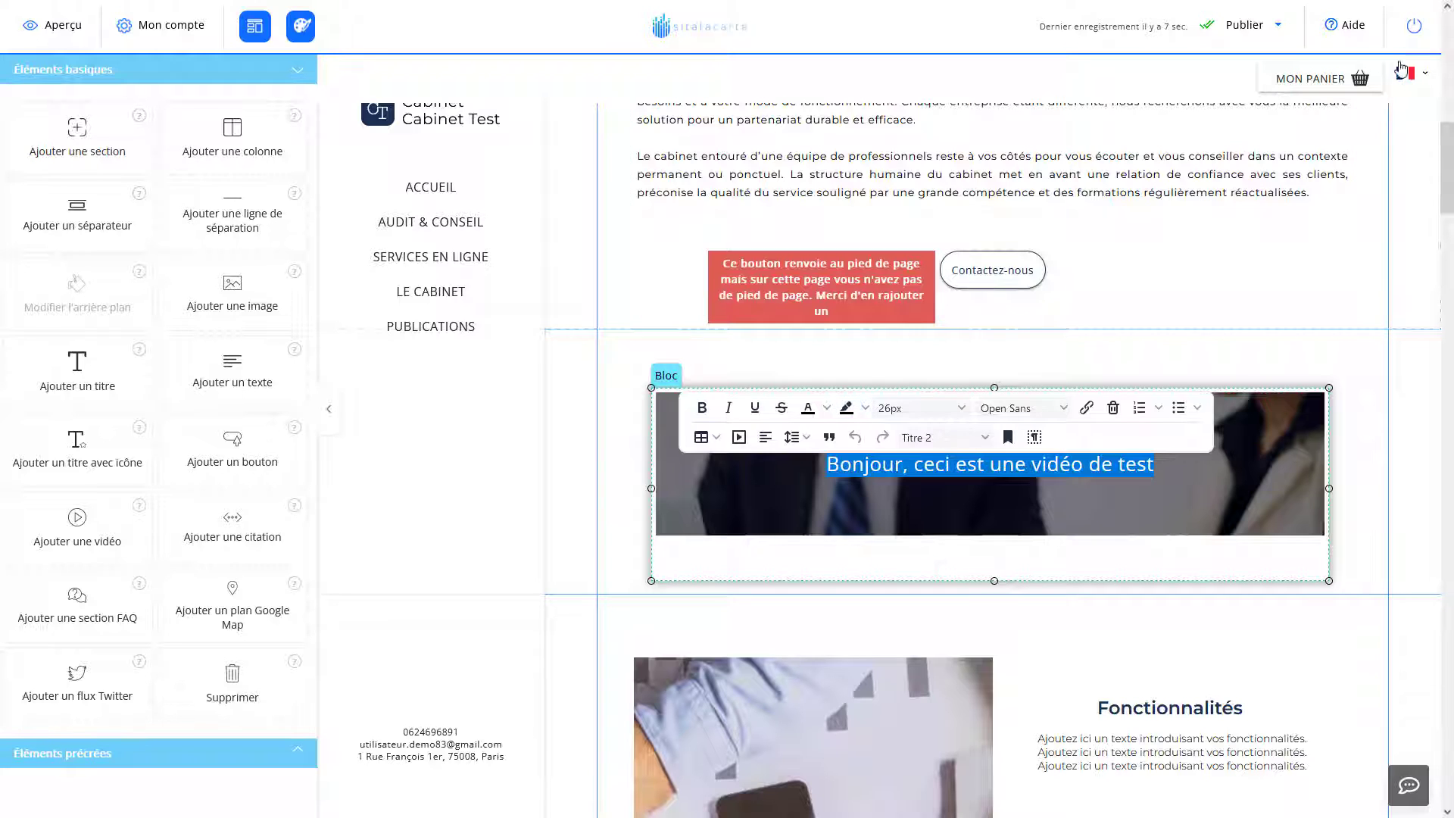
click(1344, 31)
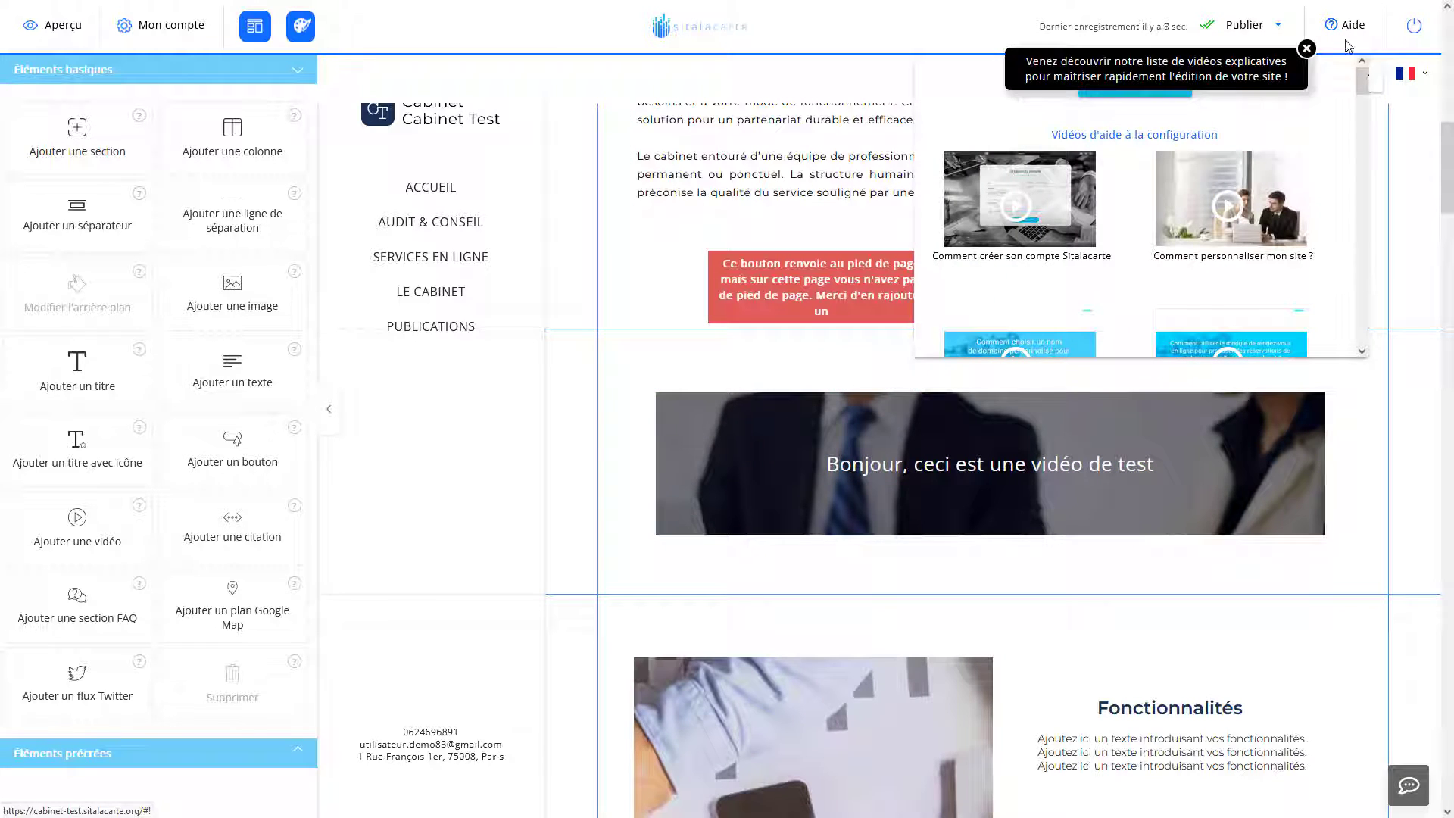
click(1346, 29)
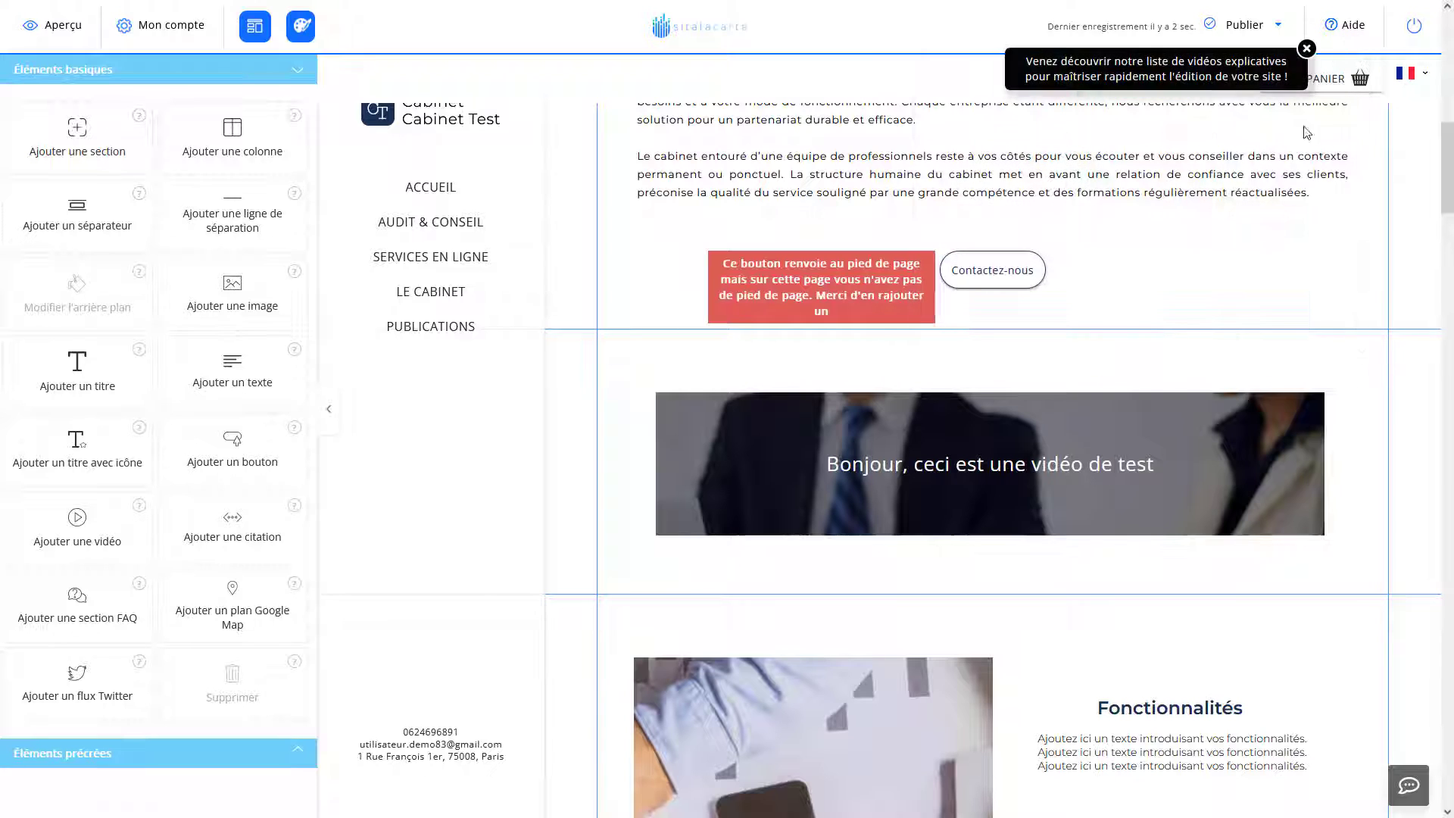
double_click(1036, 471)
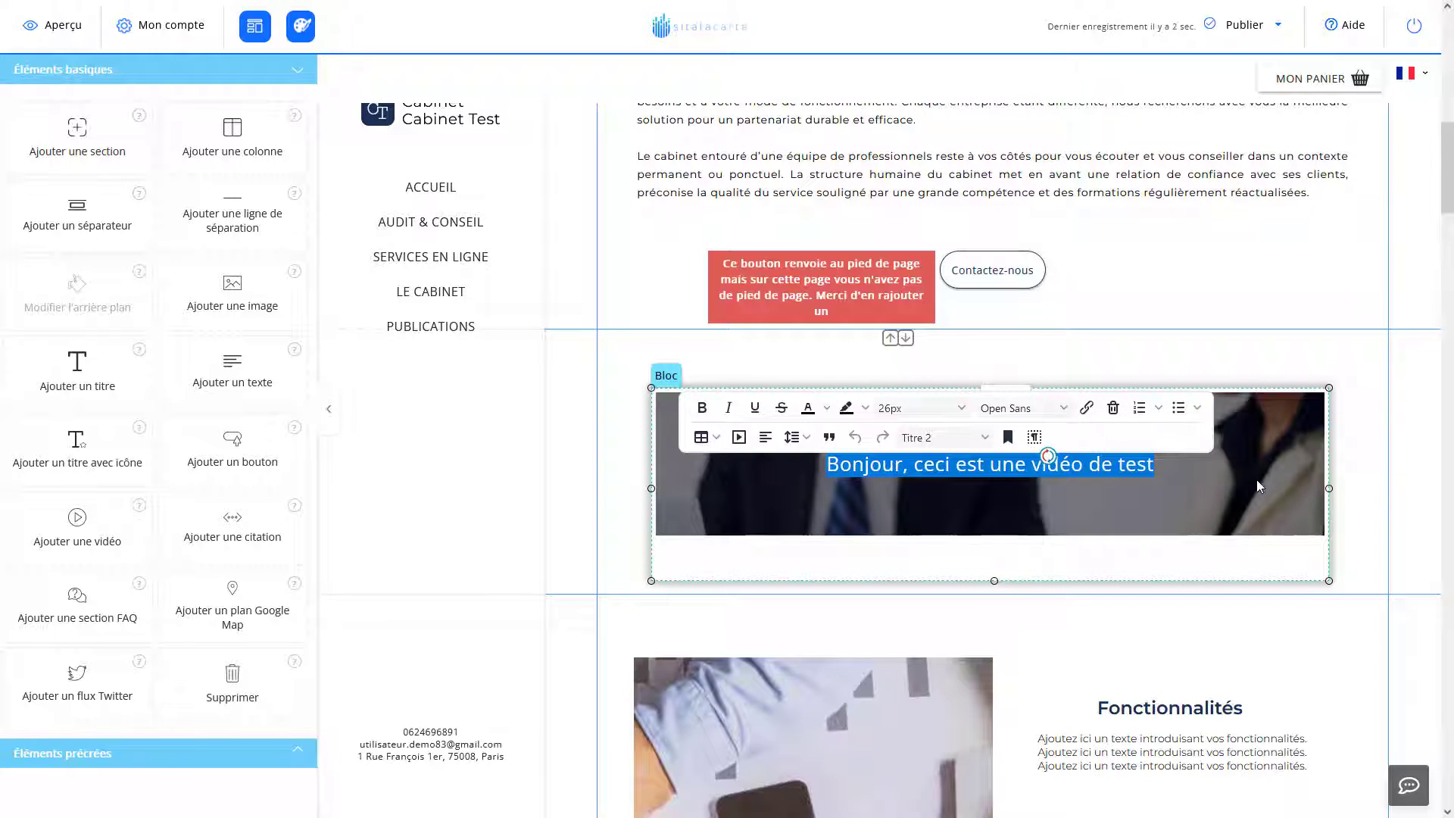
click(1225, 472)
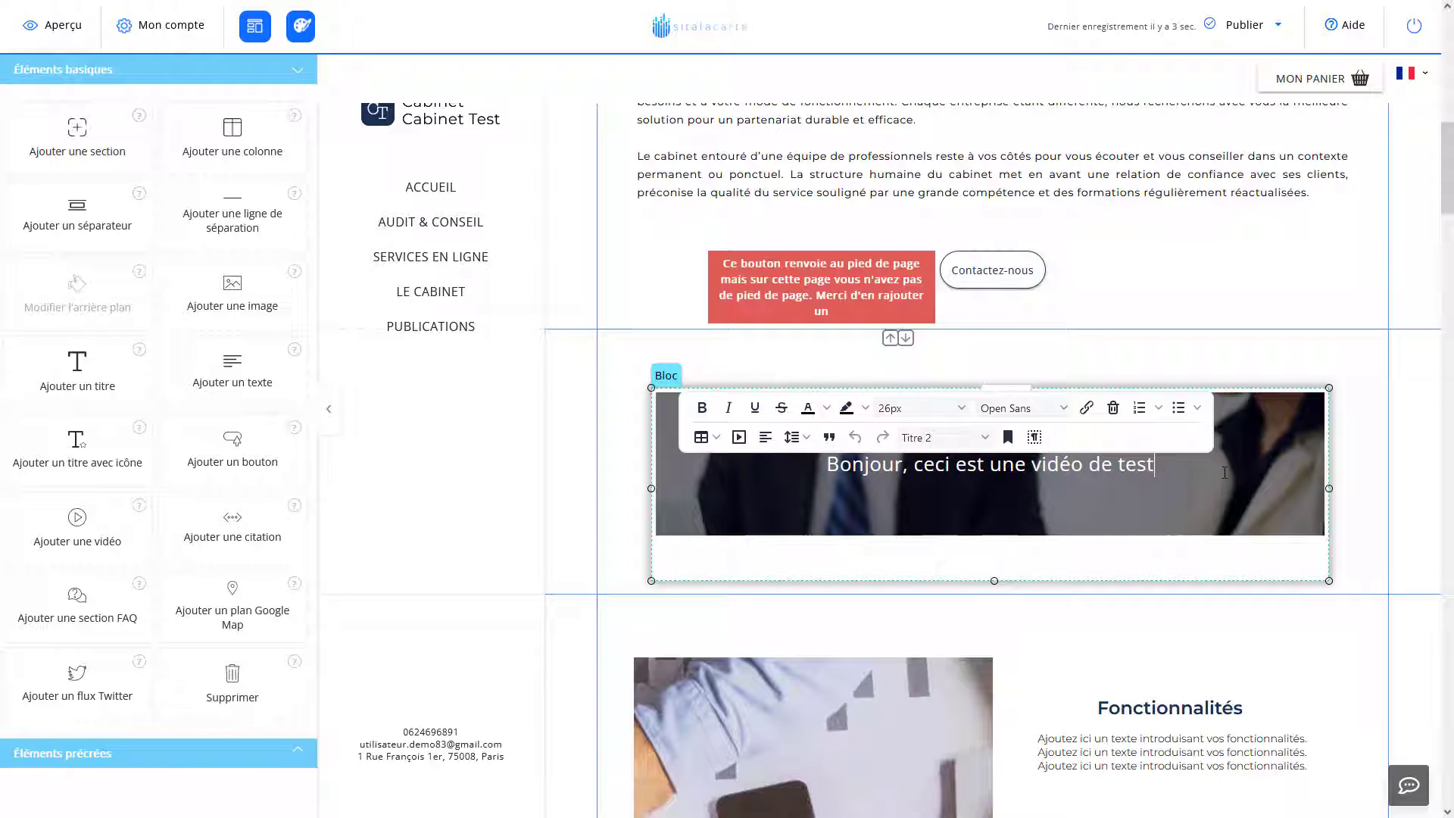
click(1357, 374)
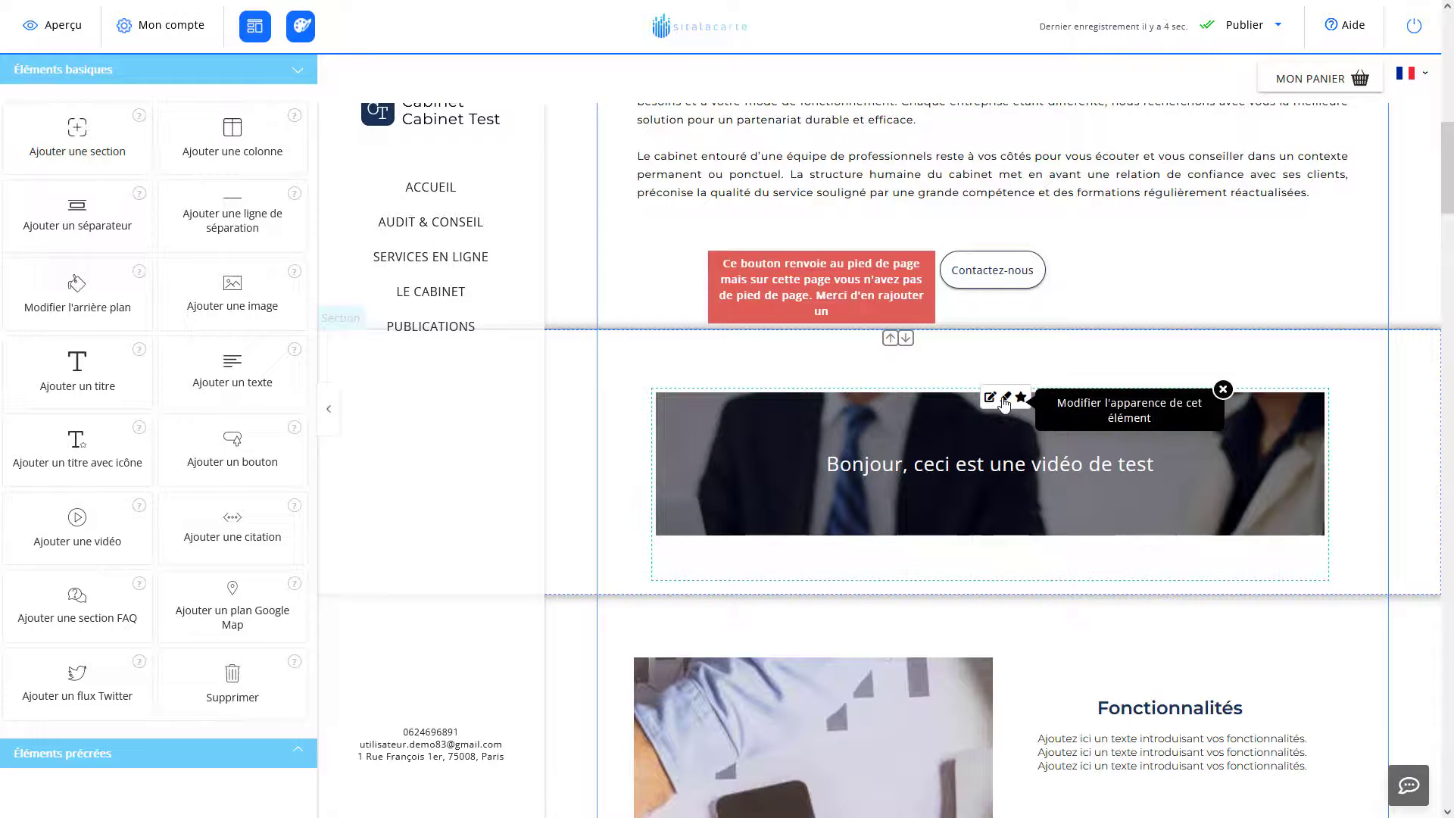
Compare Separation variants 2–6, then confirm Variante 1, the full-width banner layout.
click(1006, 400)
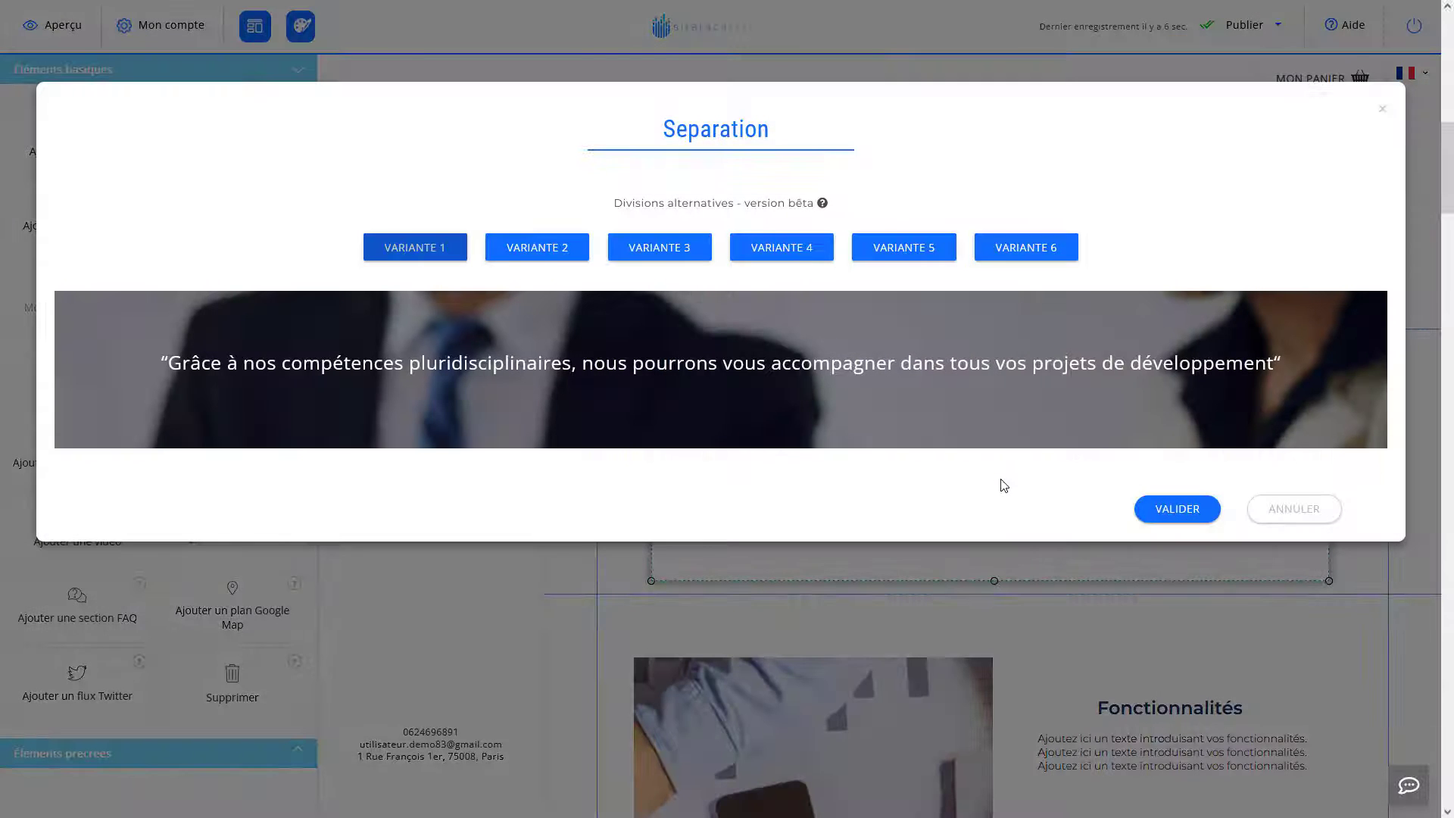
click(537, 247)
click(622, 247)
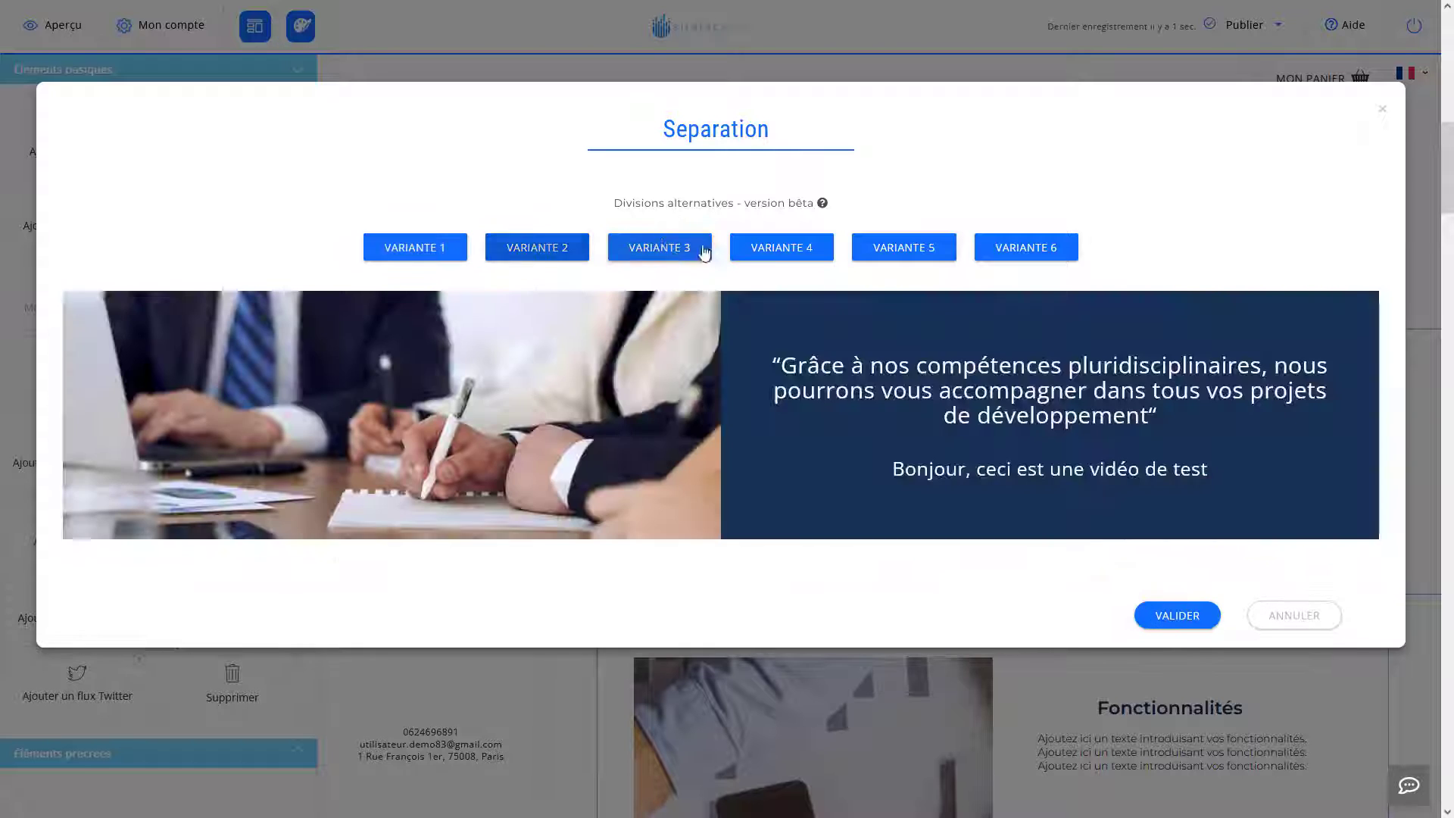
click(767, 248)
click(919, 248)
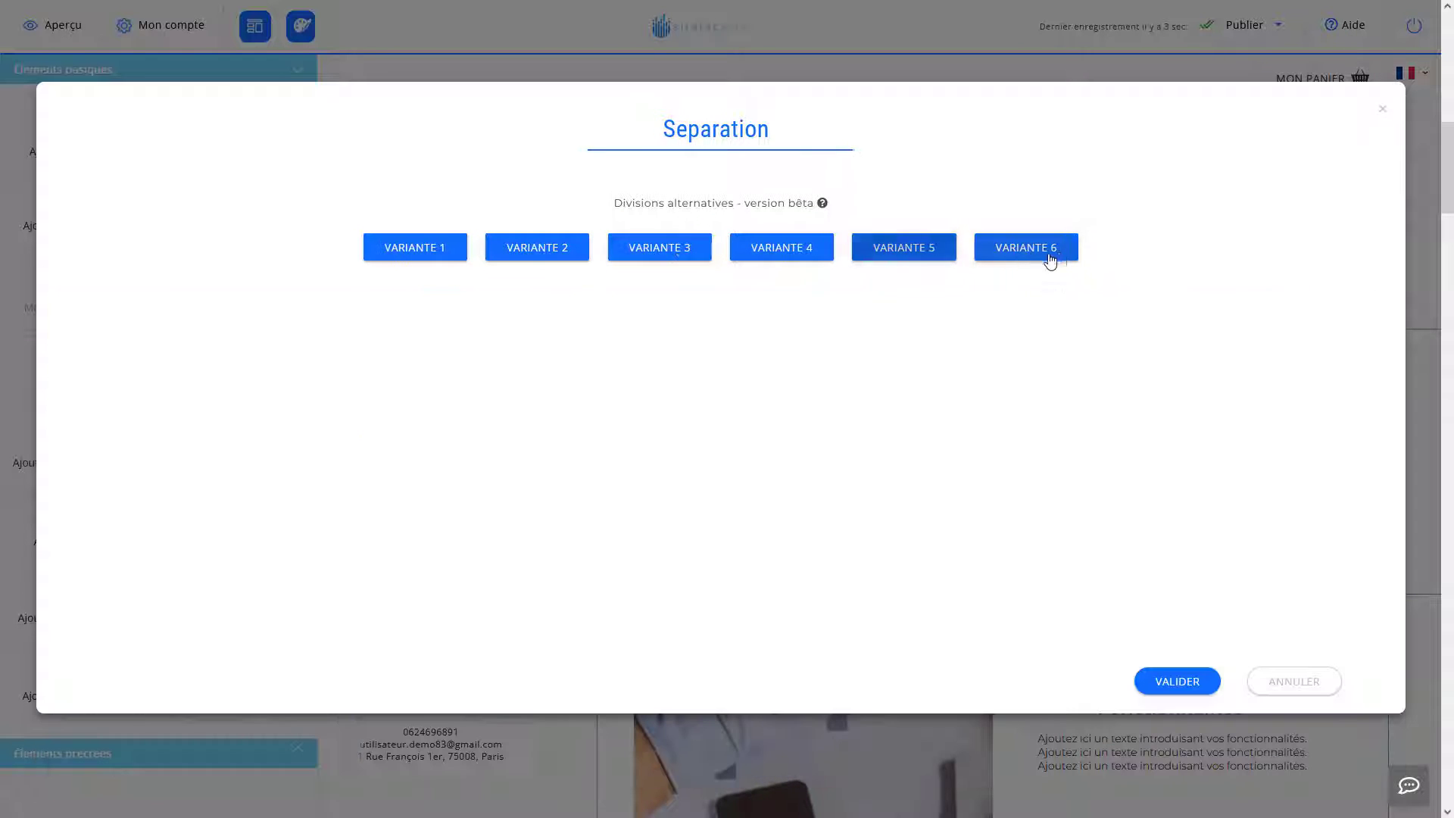
click(1044, 254)
click(669, 242)
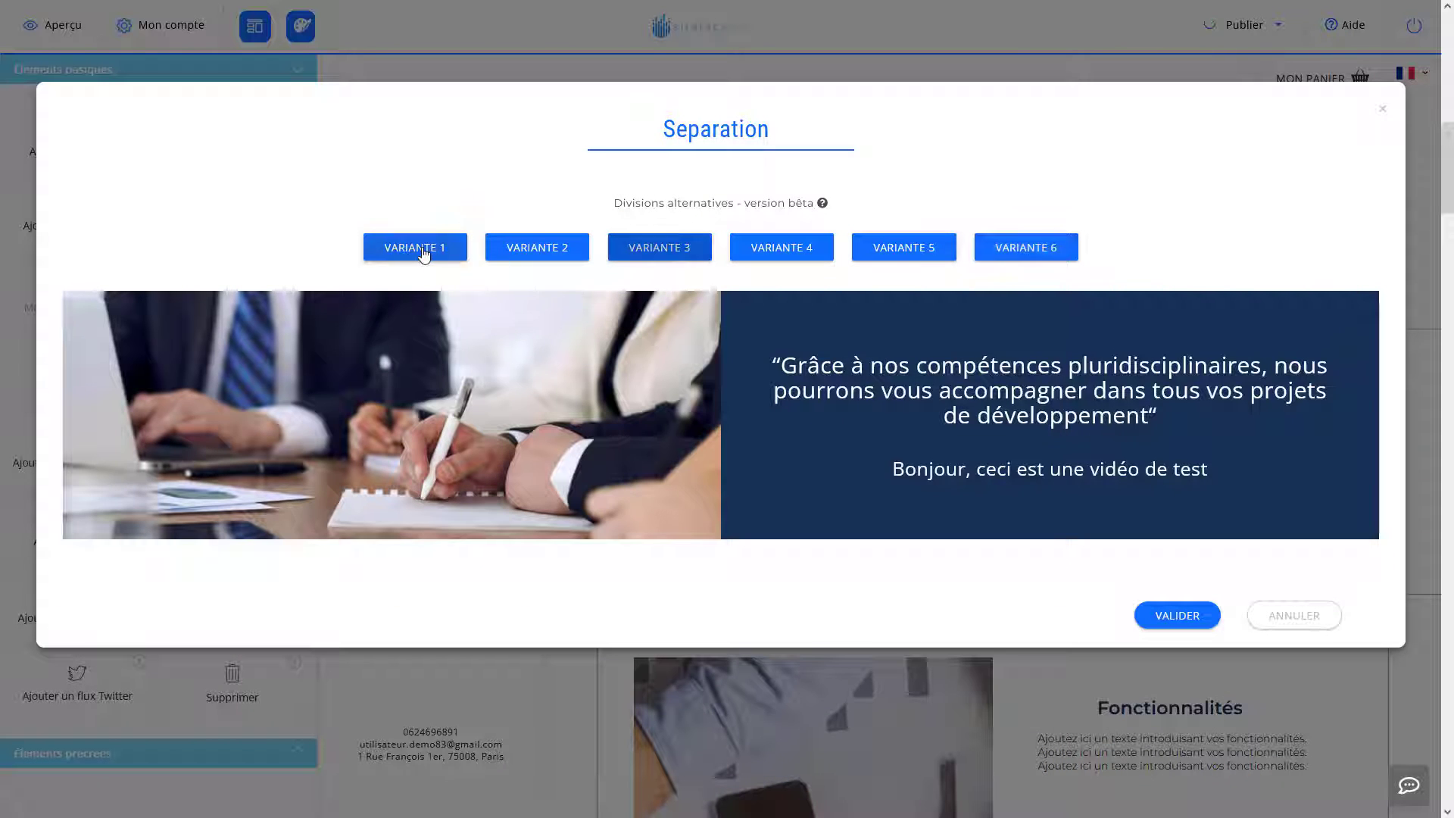
click(424, 253)
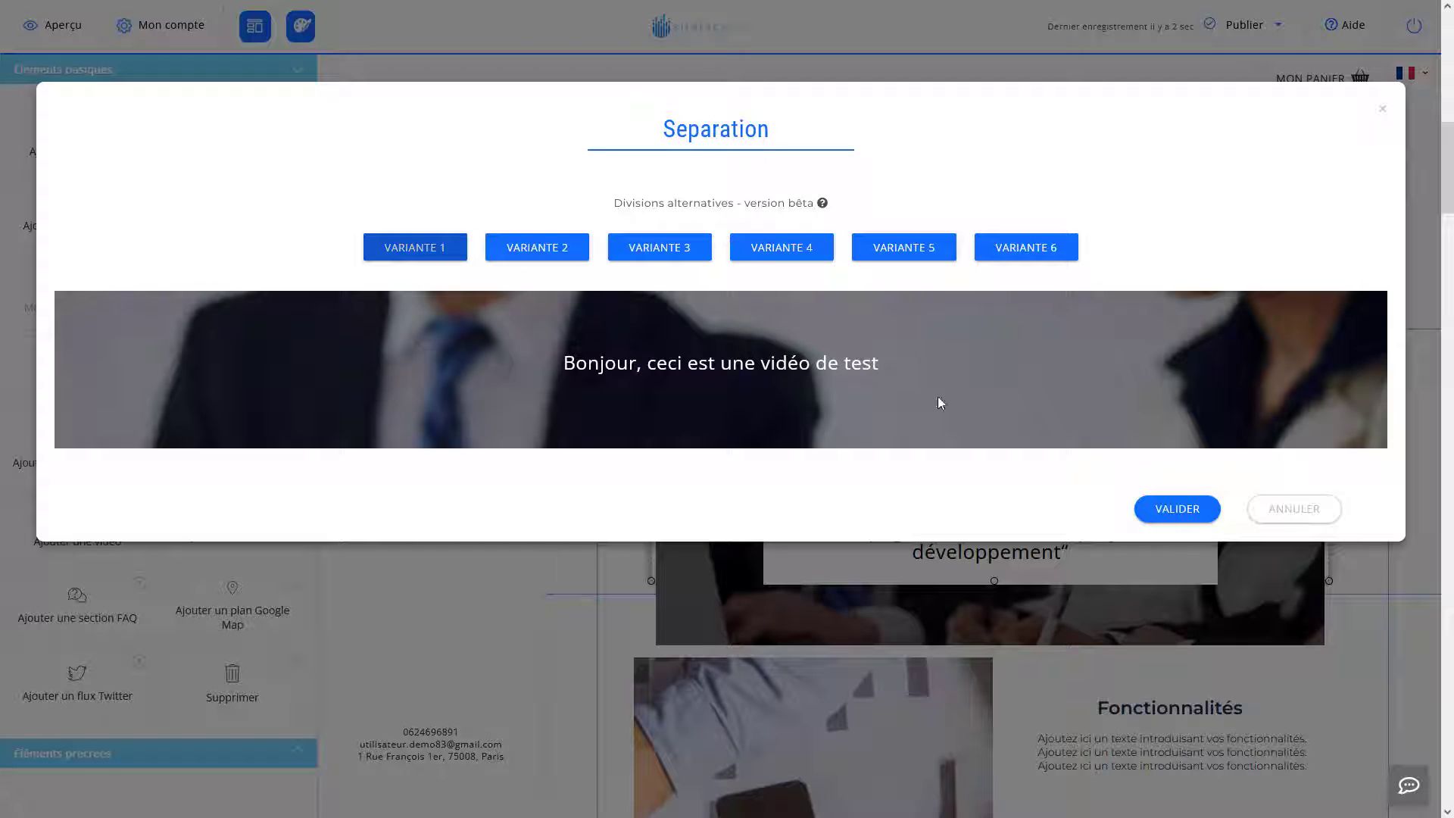
click(1175, 509)
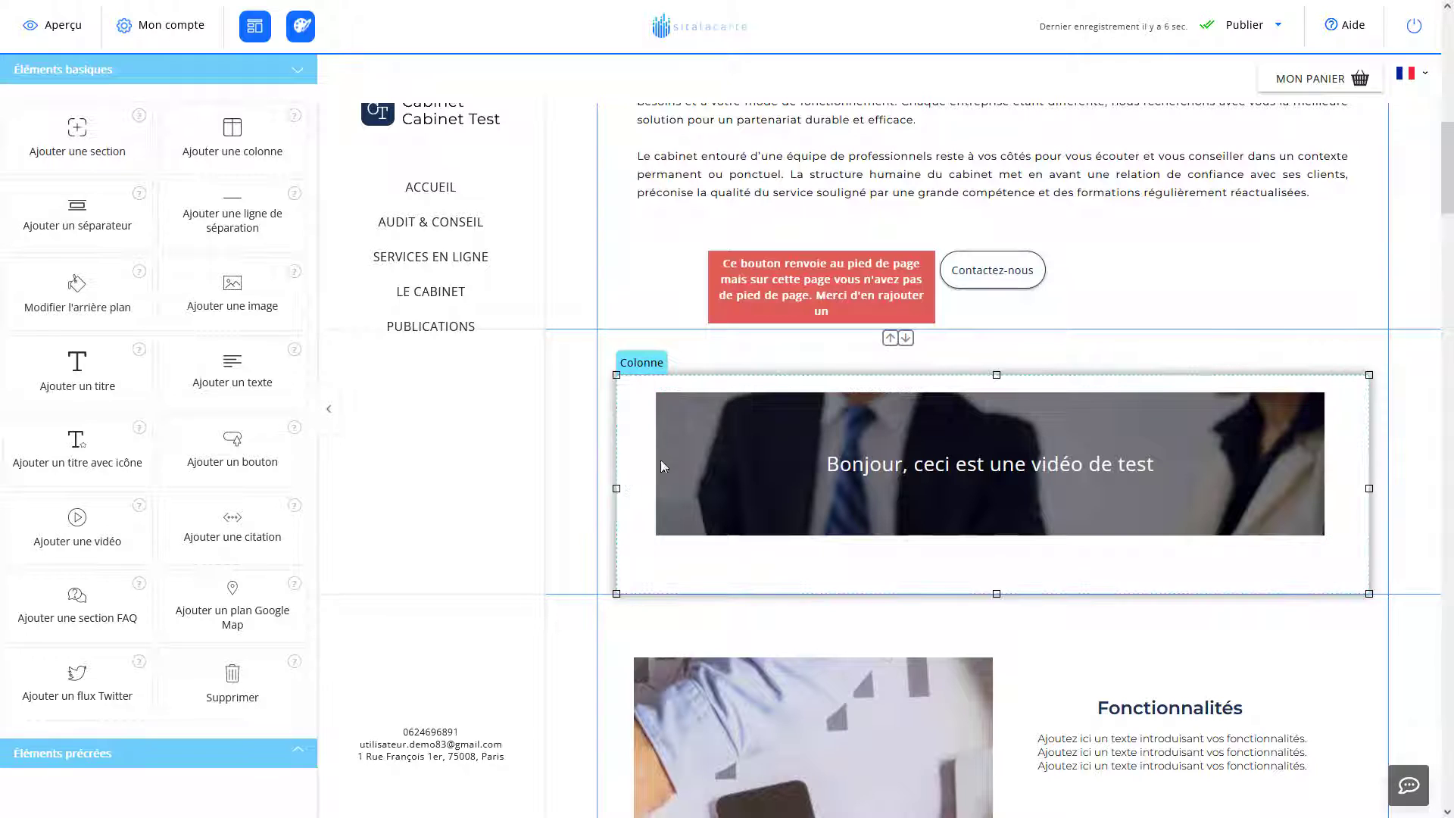
Select the banner block and open its background image library.
click(660, 463)
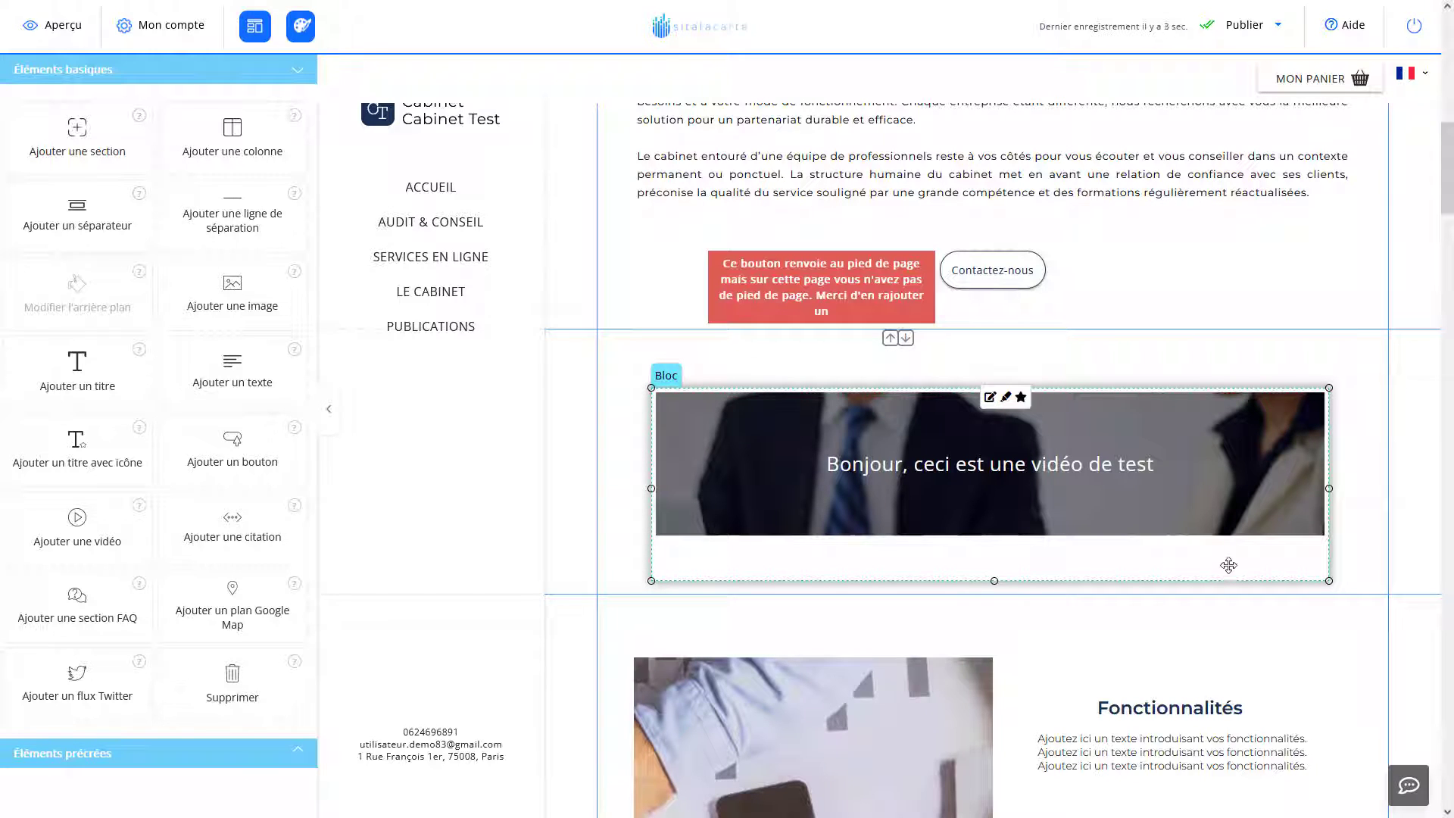
click(990, 400)
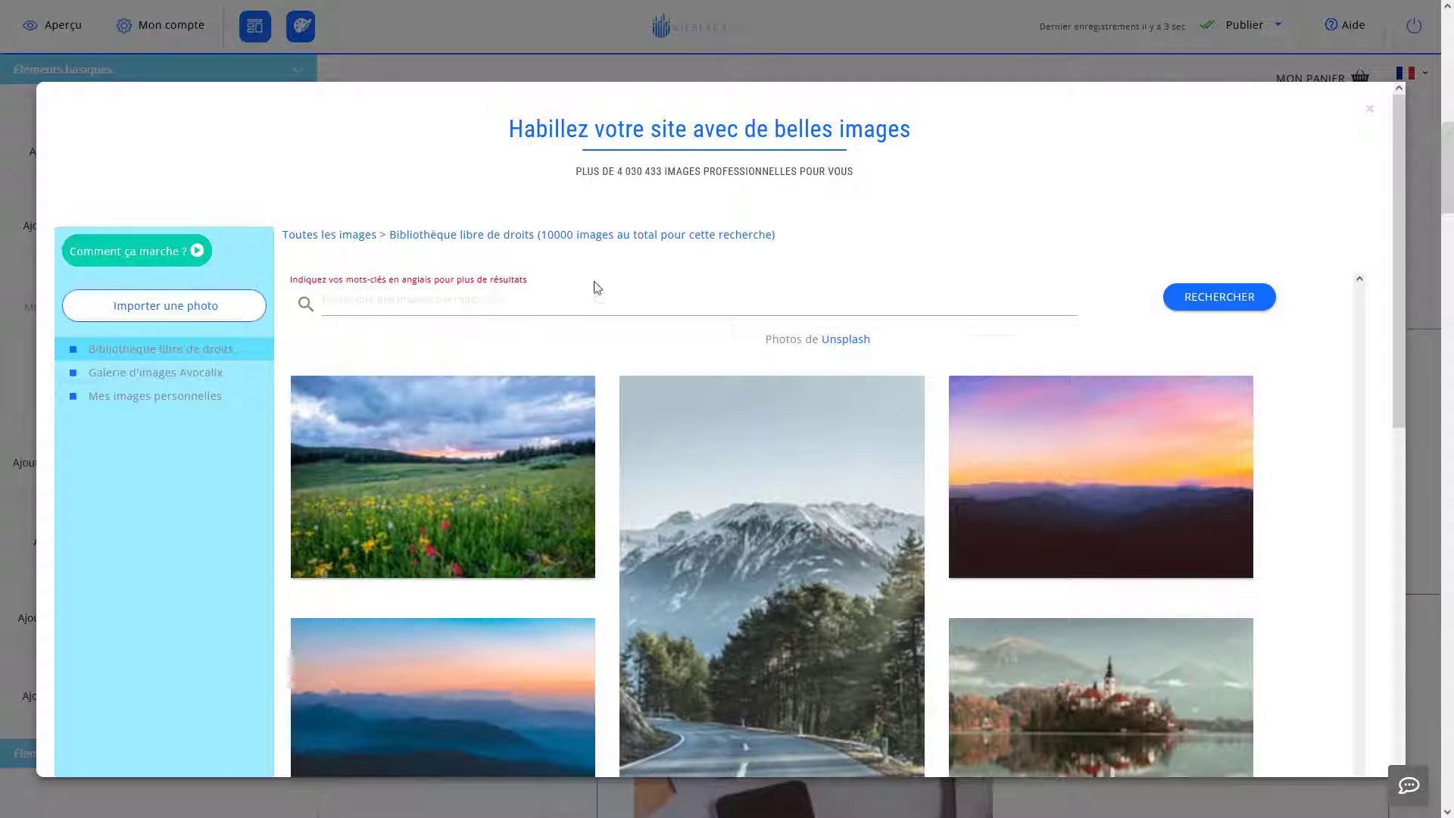
Search the royalty-free image library for 'finance'.
scroll(353, 356, down, 3)
scroll(380, 368, down, 3)
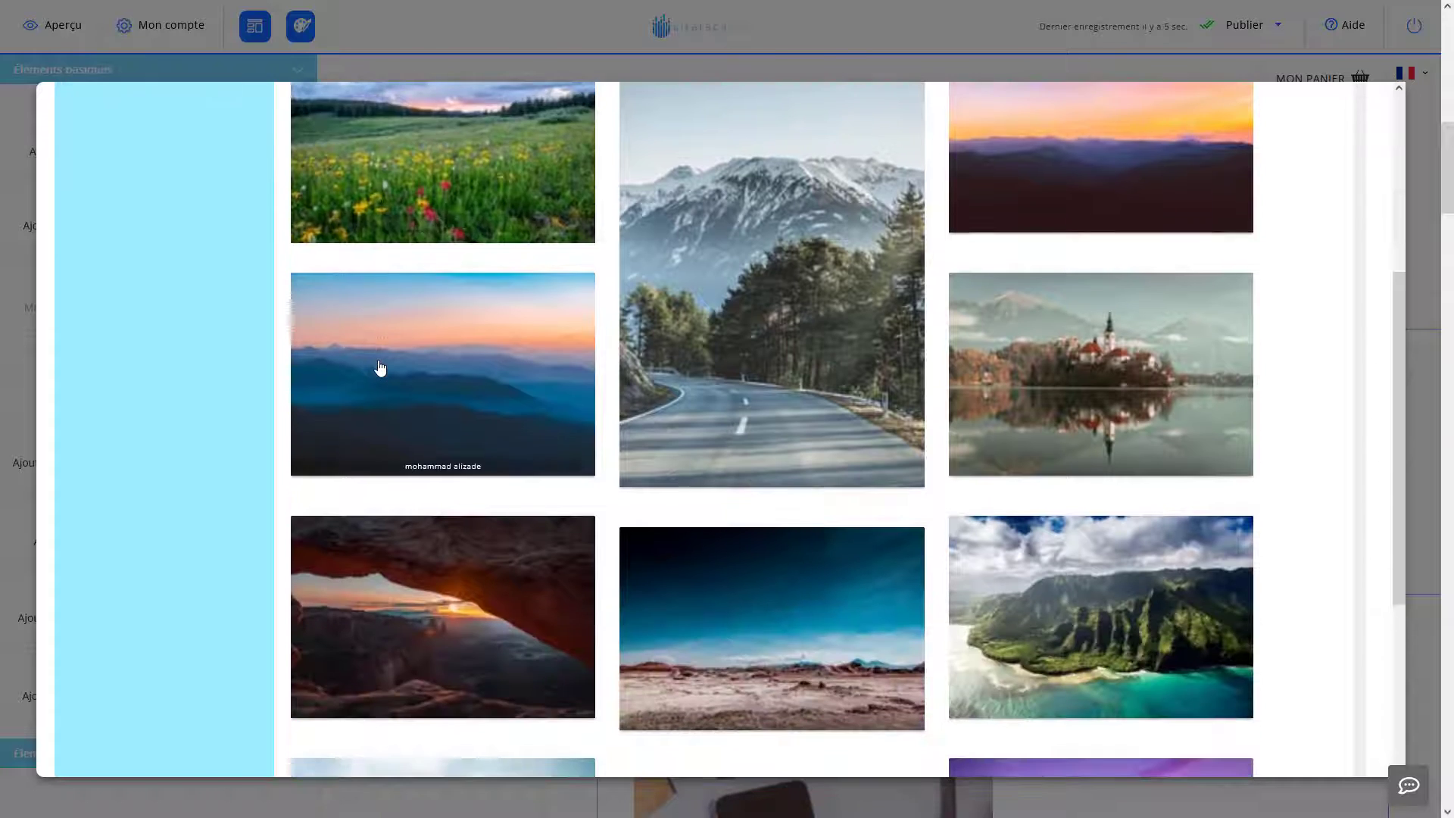
scroll(380, 368, up, 6)
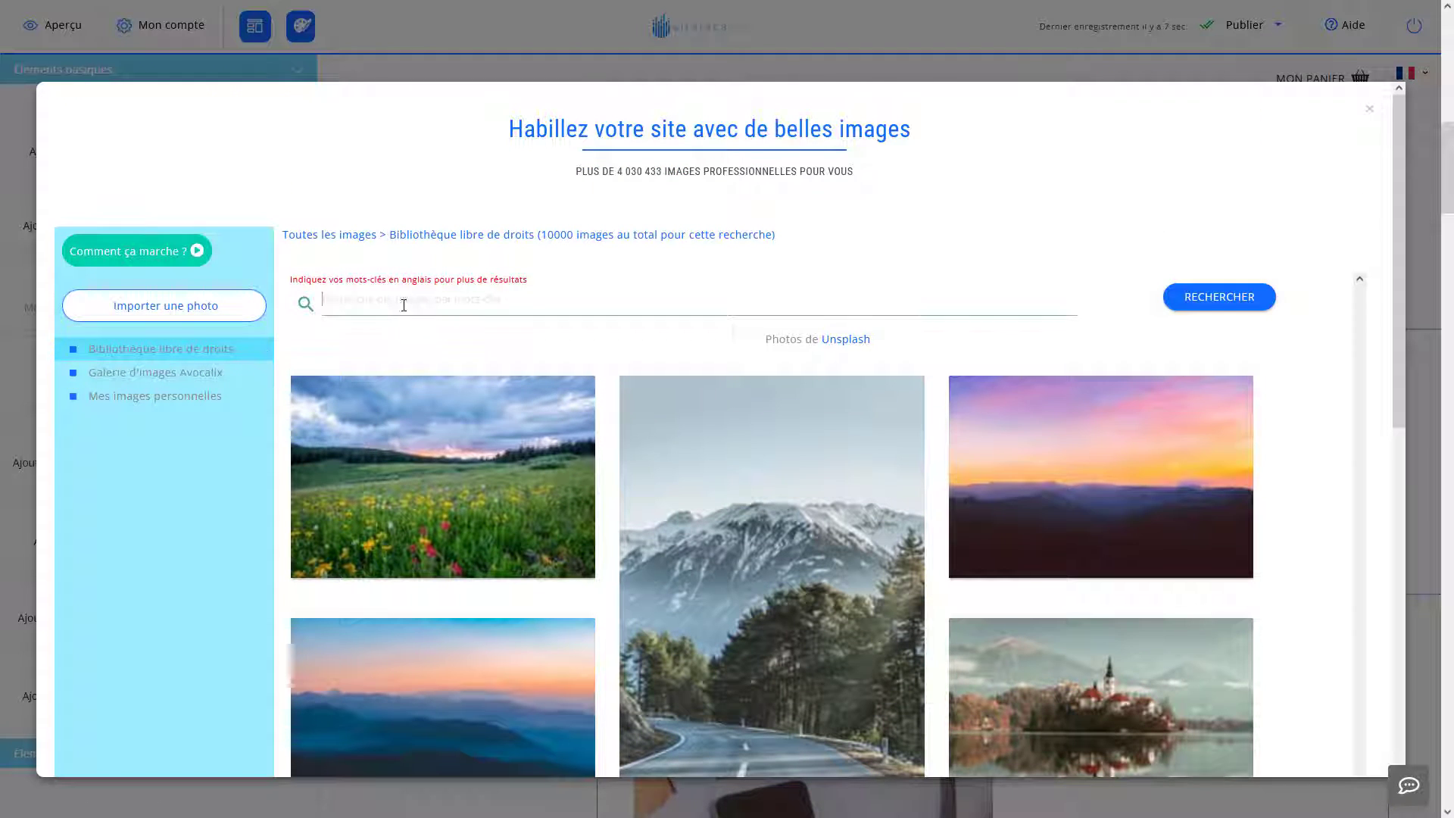
click(402, 305)
text(finance)
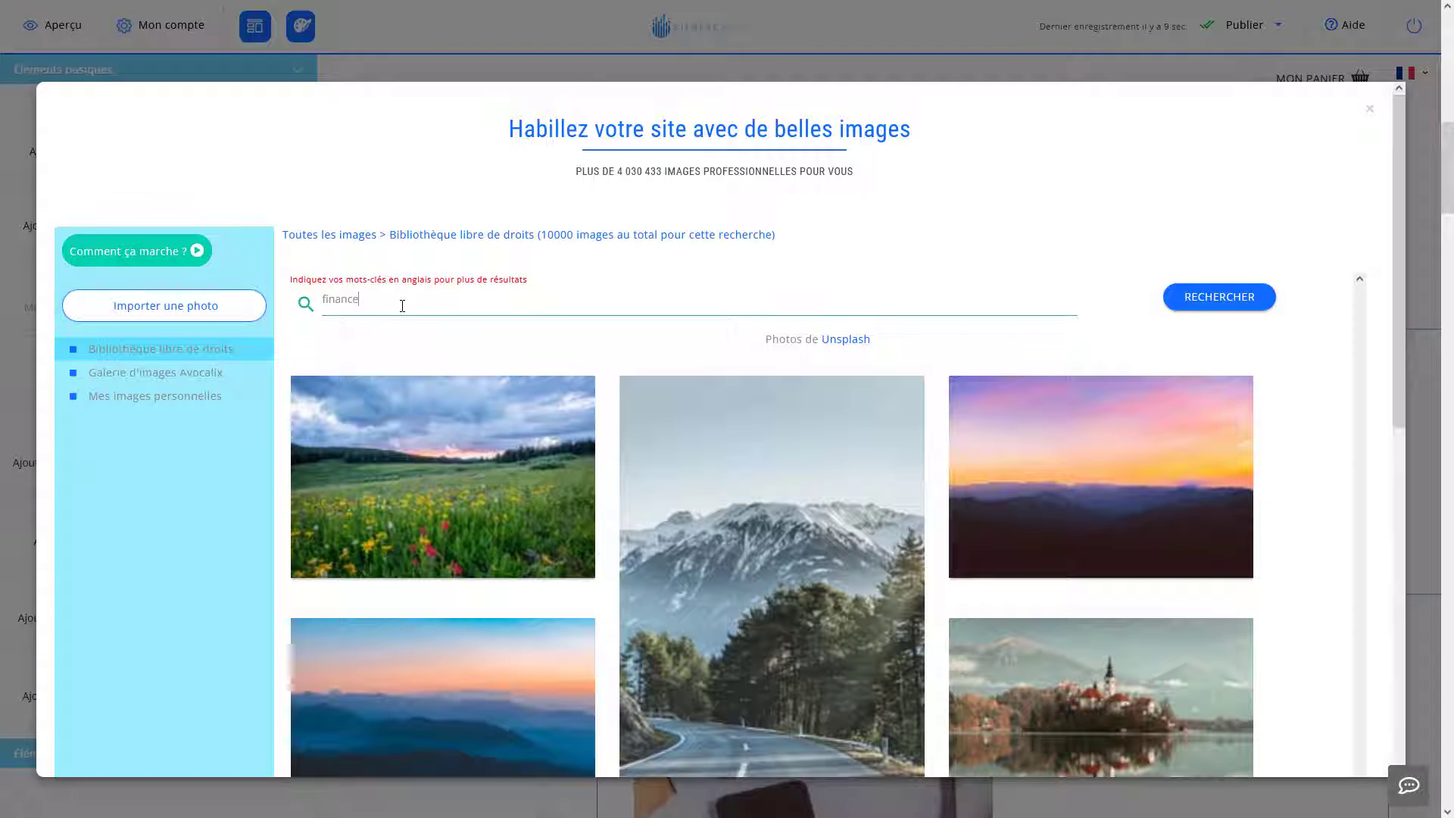
click(1207, 296)
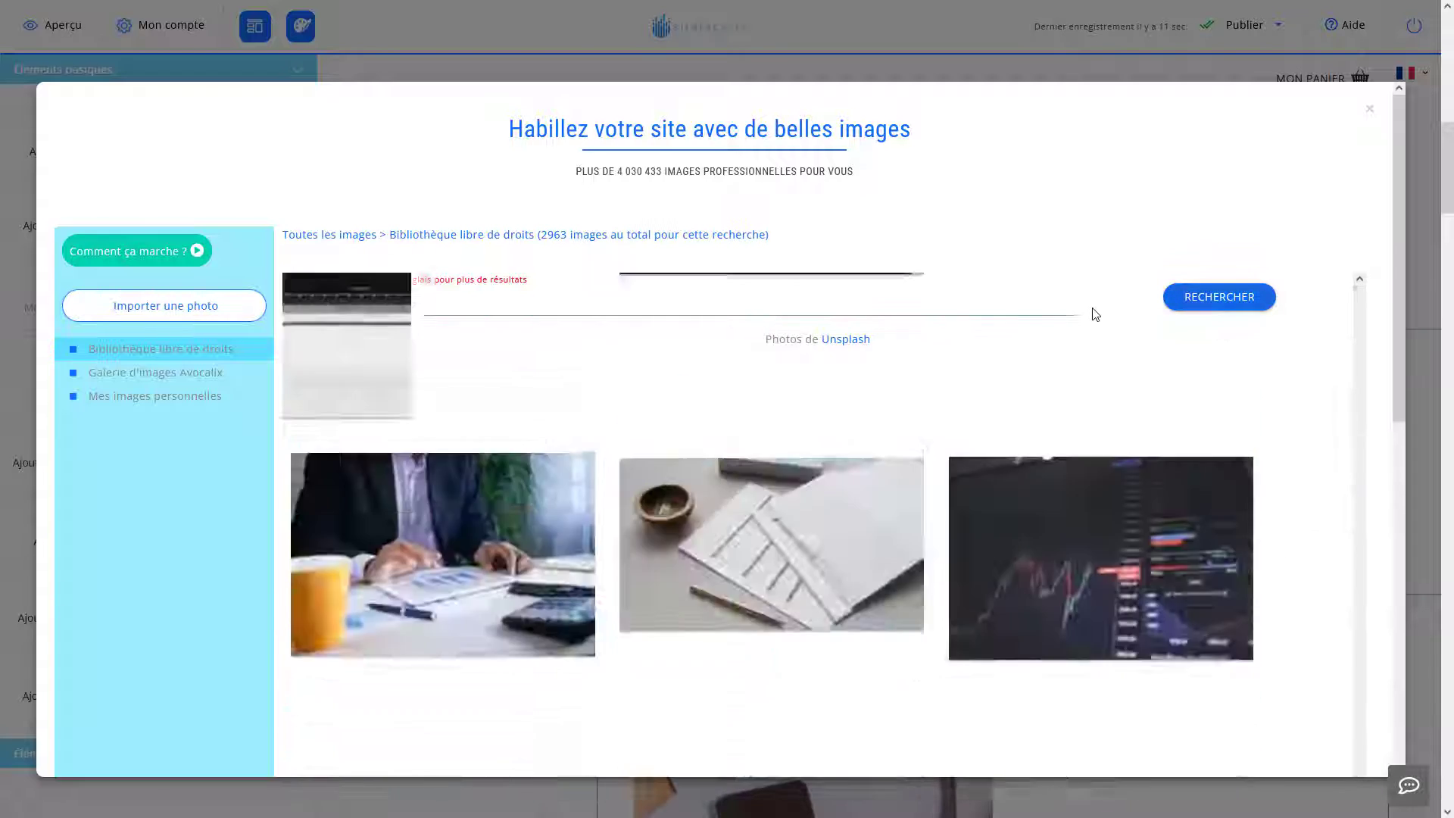
Pick the photo of hands writing beside laptops from the results.
scroll(1038, 421, down, 1)
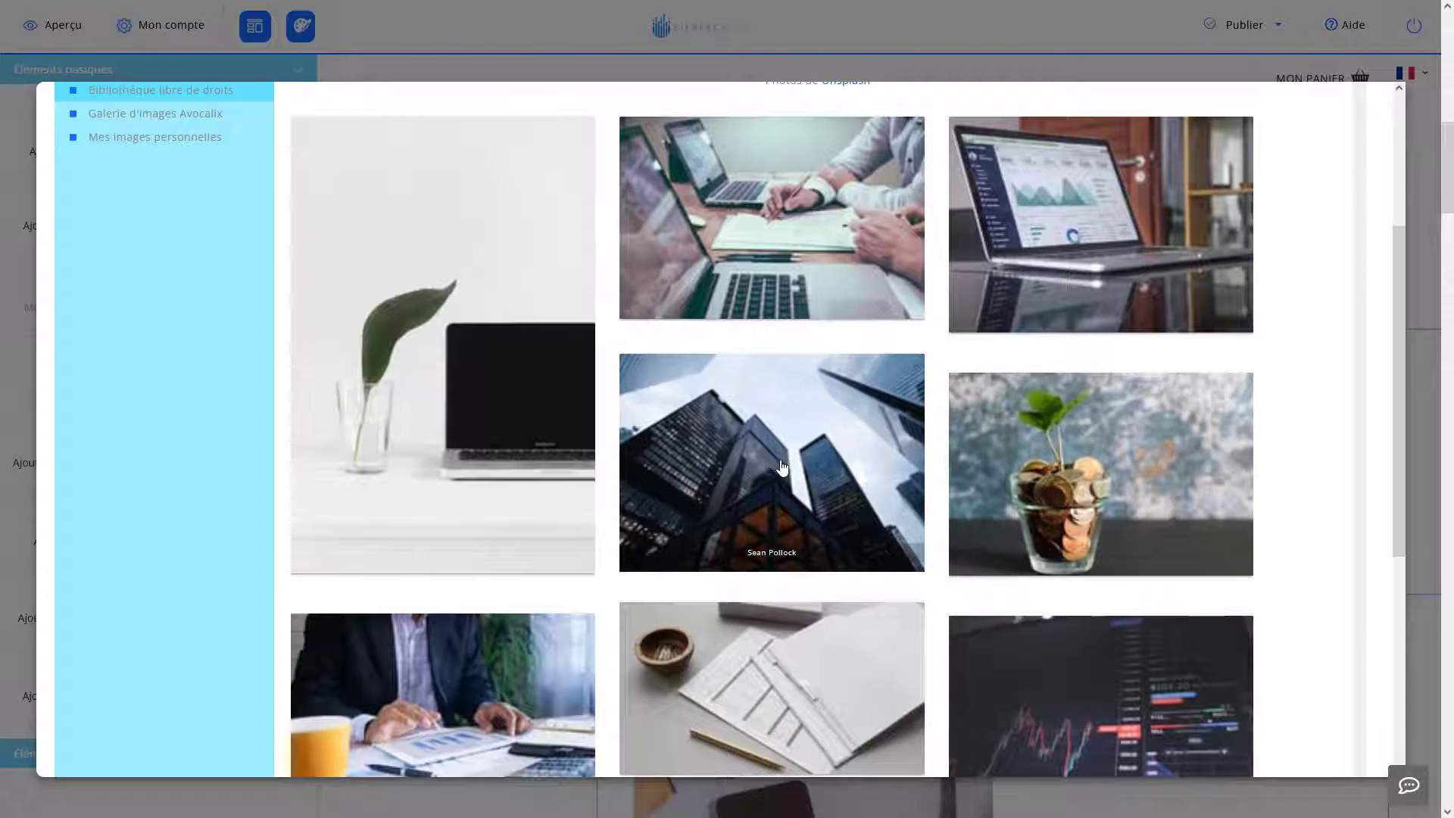
scroll(784, 466, up, 4)
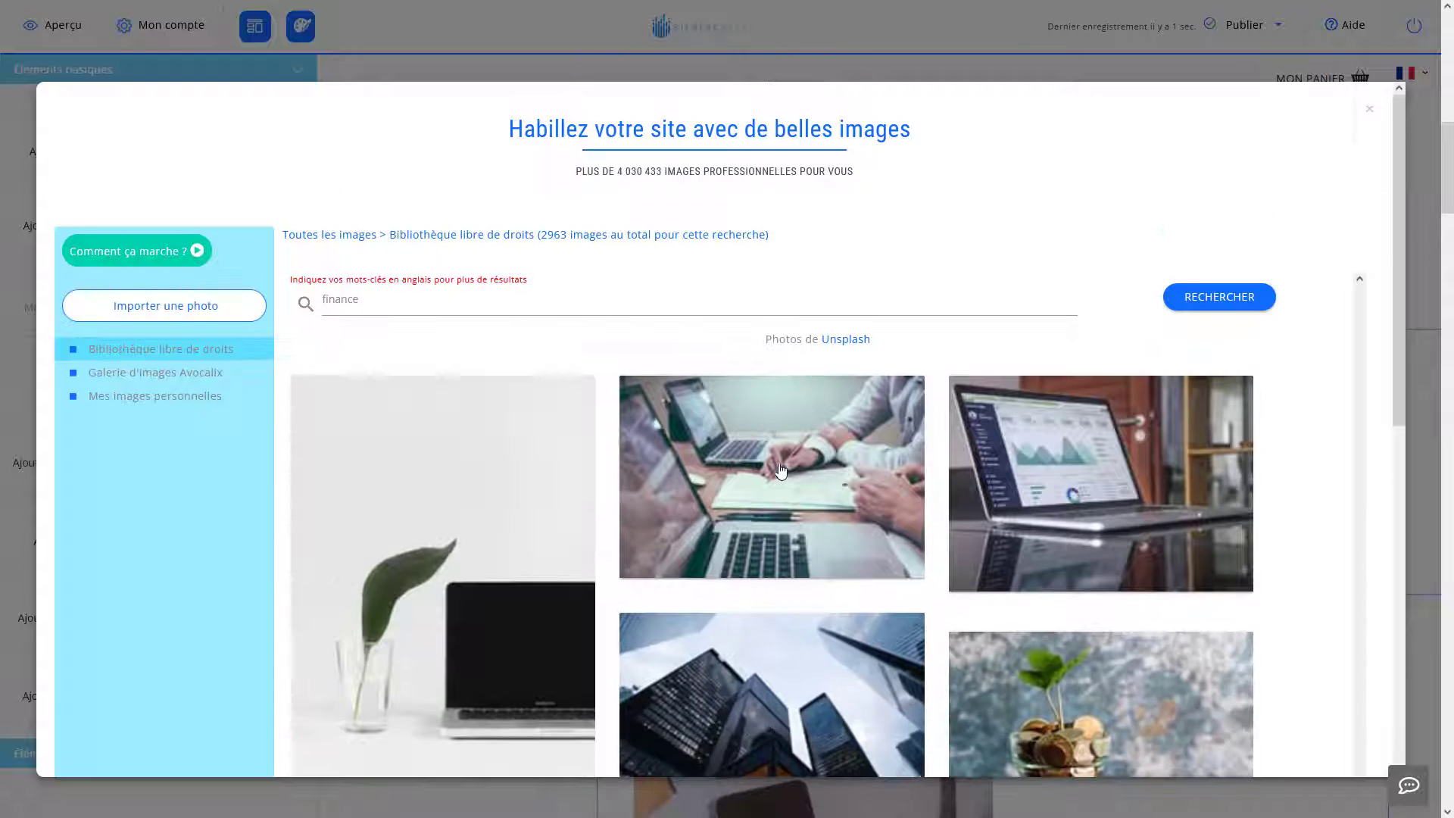
click(917, 395)
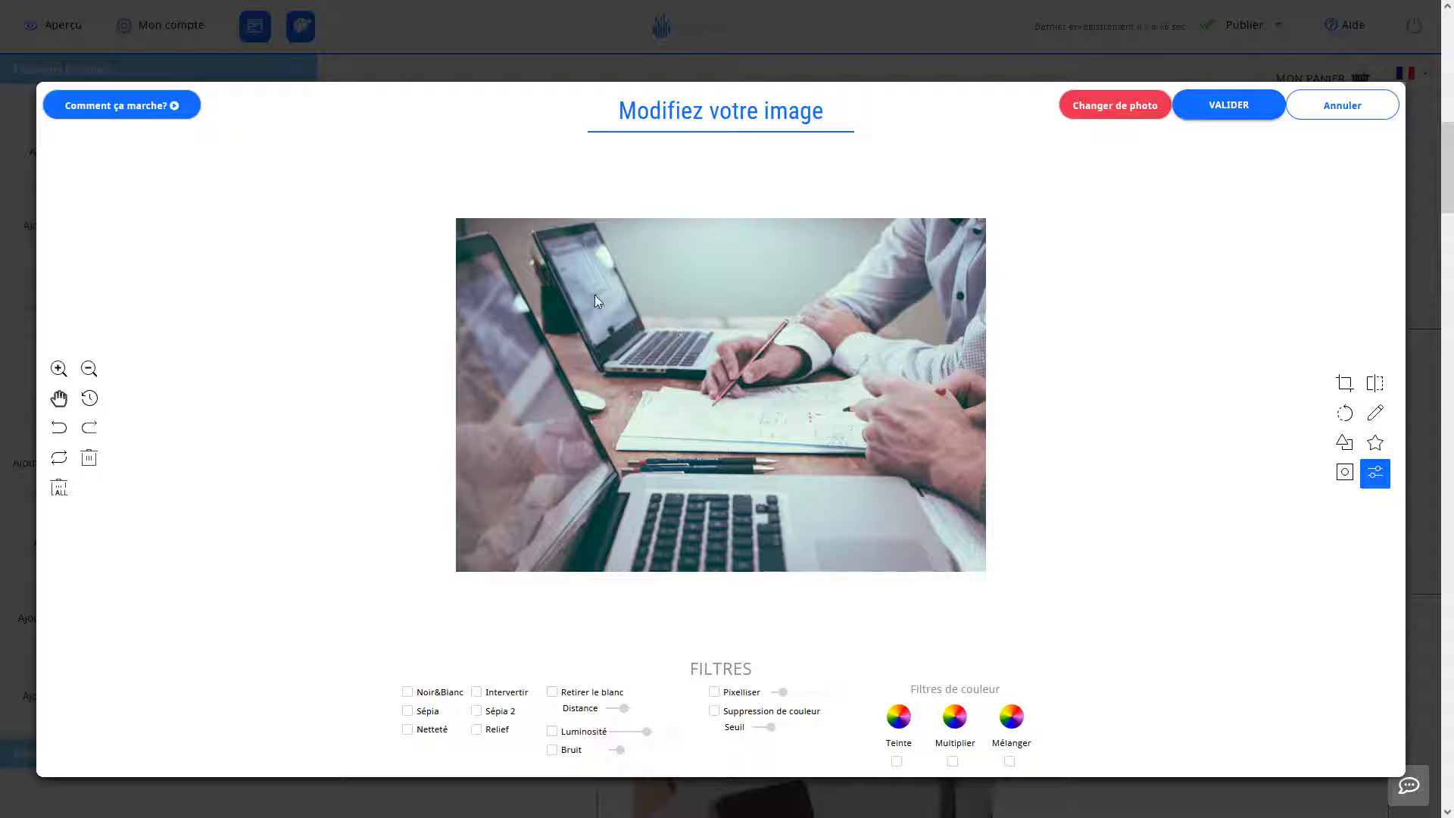
Apply the laptops photo as the banner's background image.
click(126, 120)
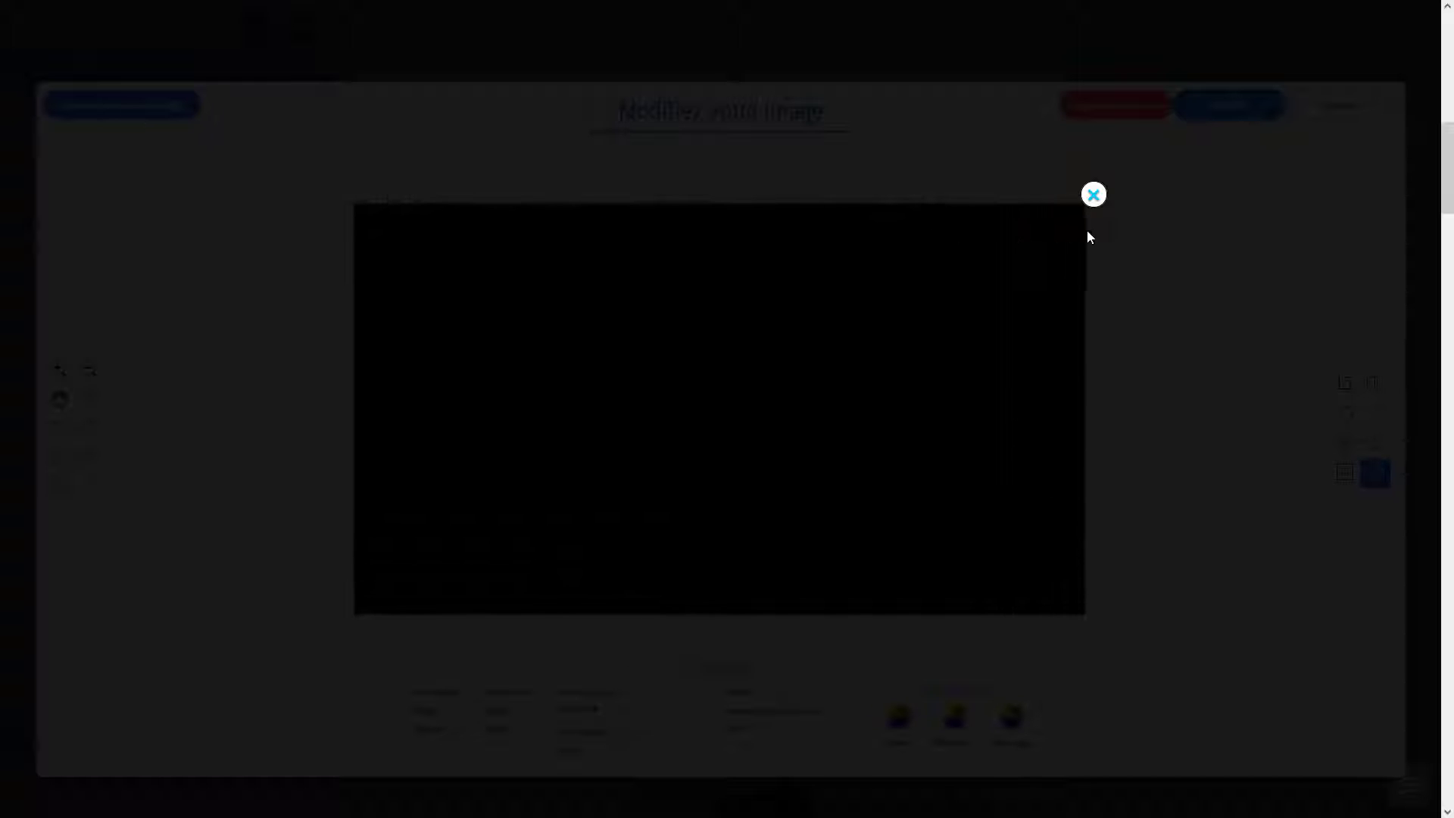
click(1093, 196)
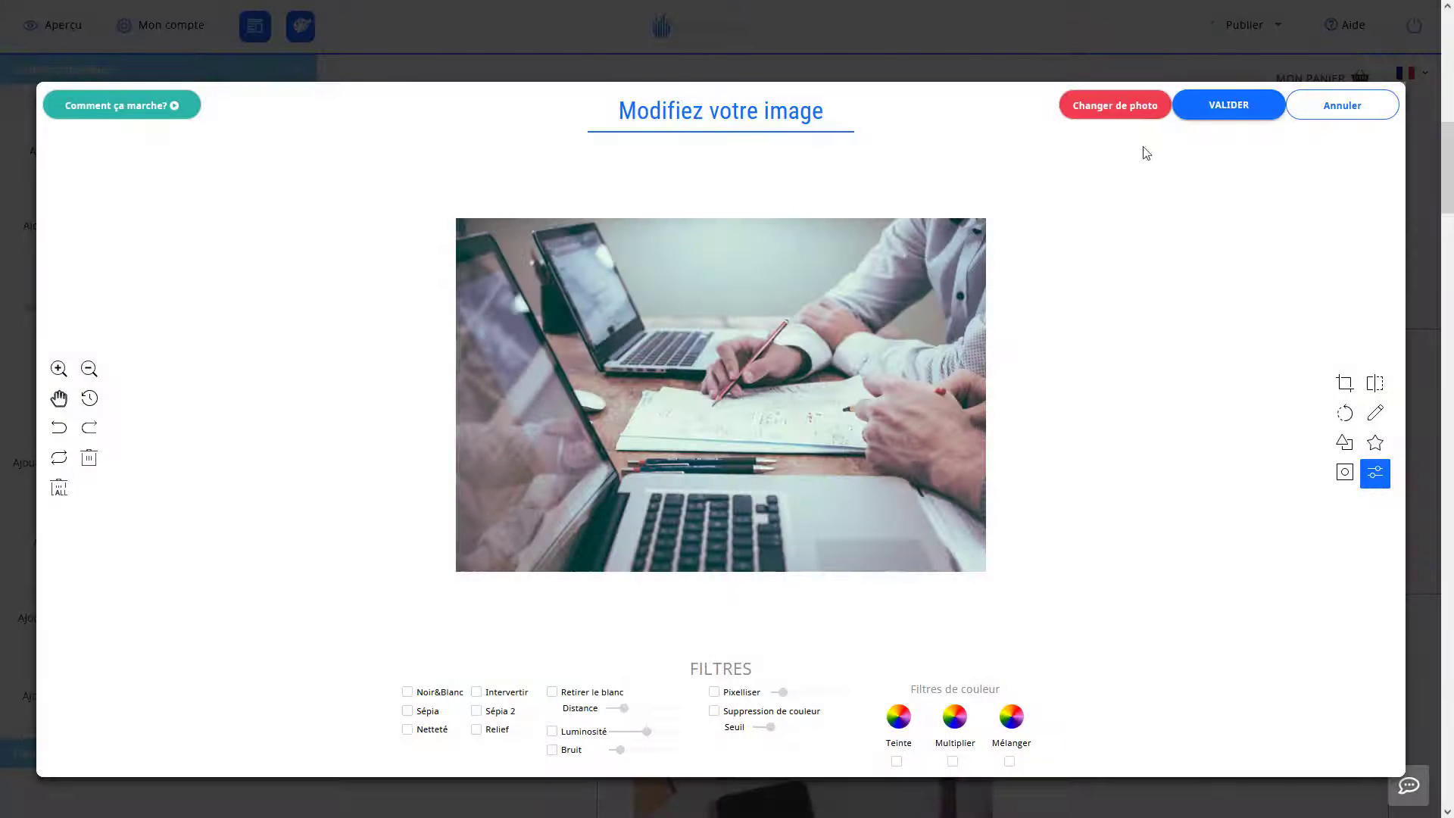
click(1208, 112)
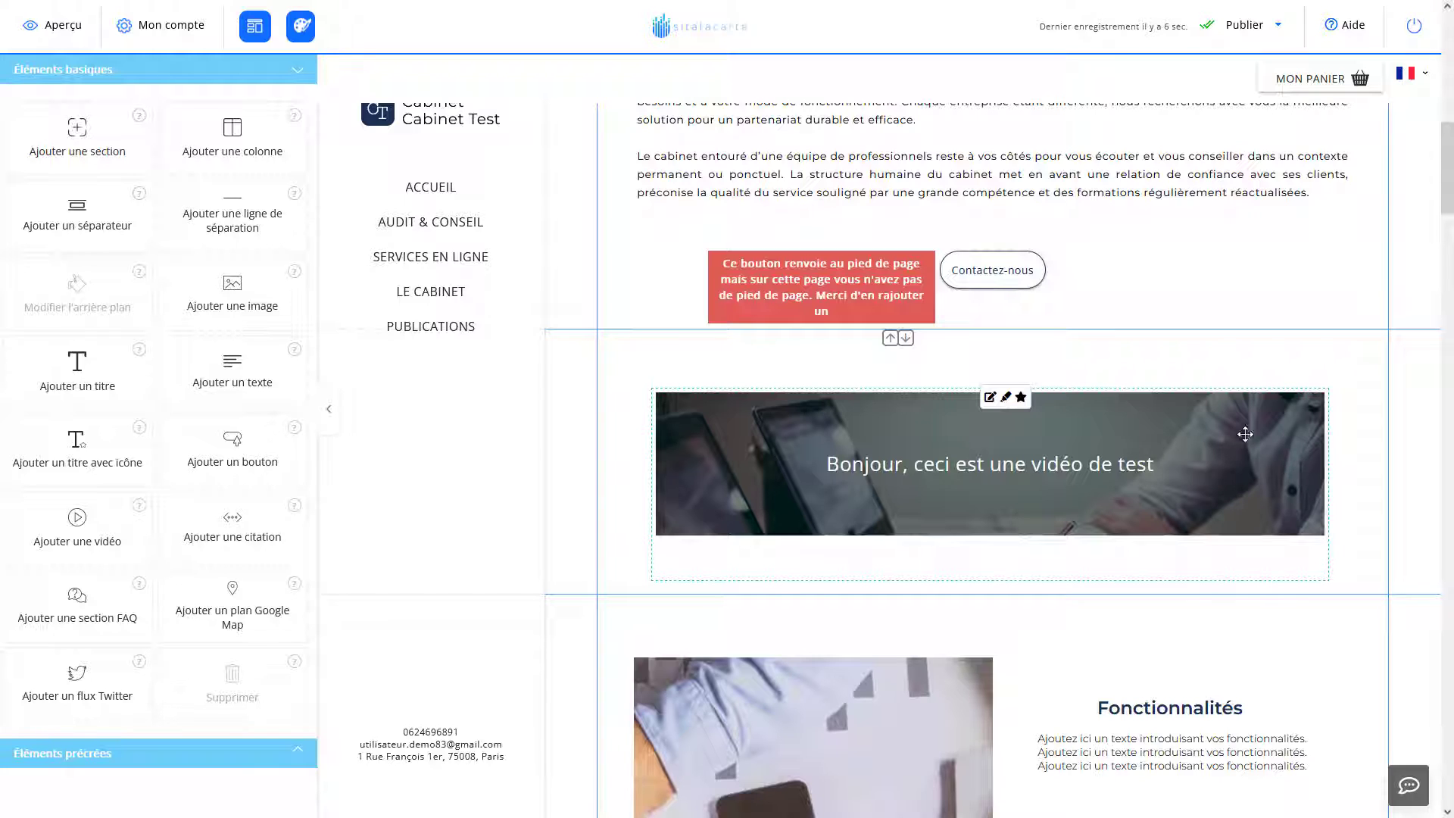
click(1120, 453)
click(1341, 373)
click(1211, 421)
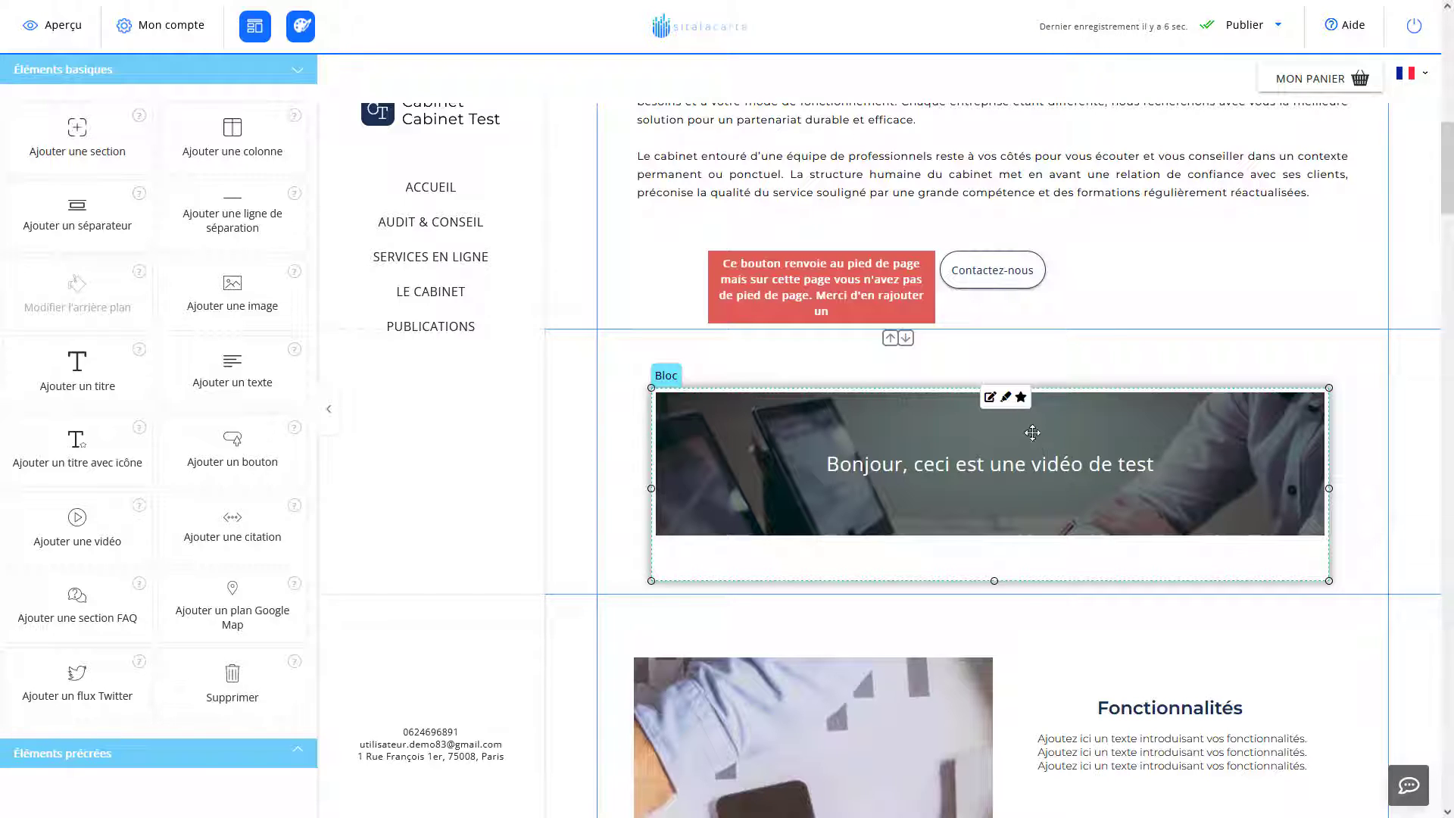
click(1247, 371)
click(1130, 418)
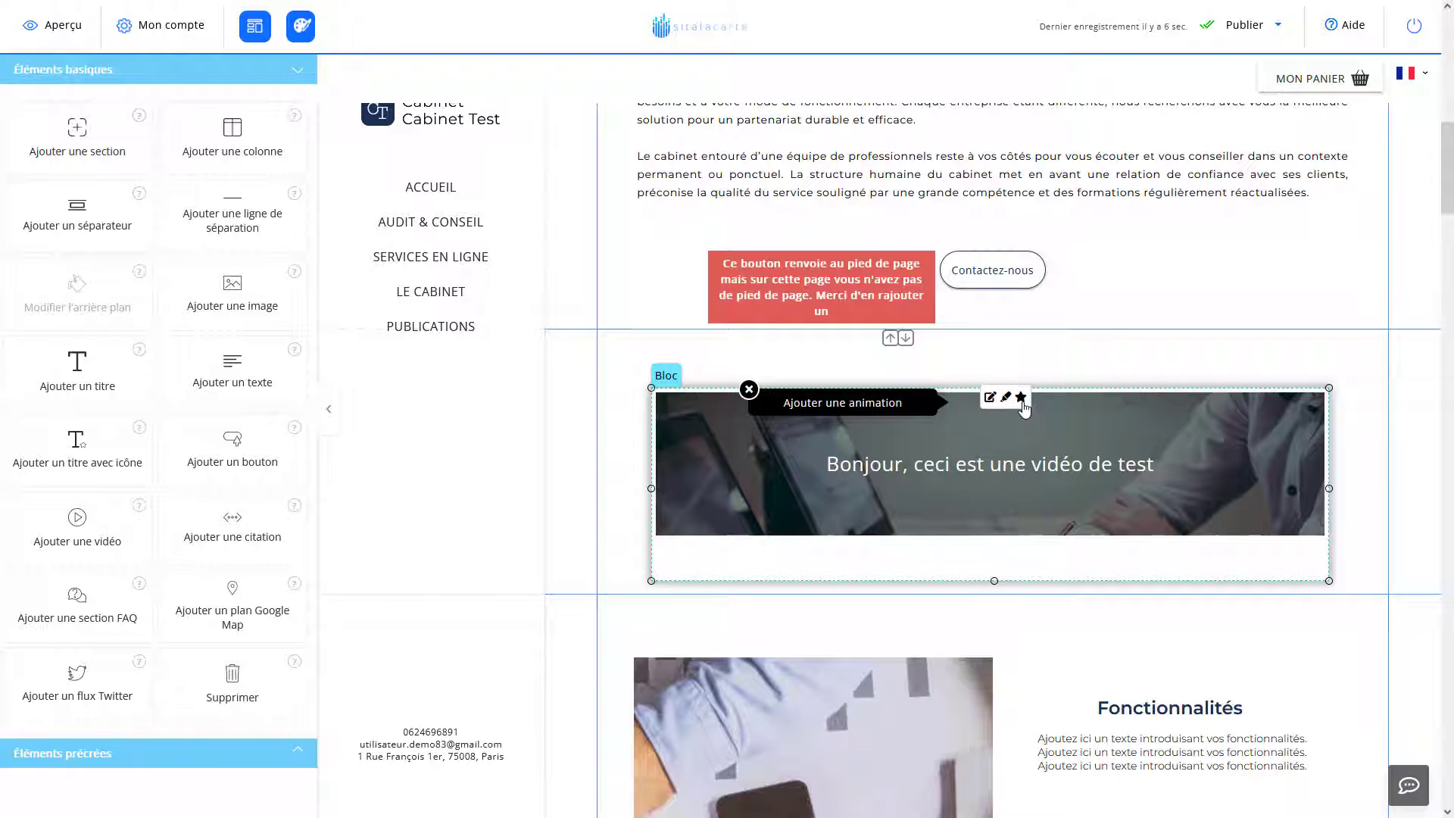
Choose Rebond from the banner's animation list and apply it.
click(1021, 399)
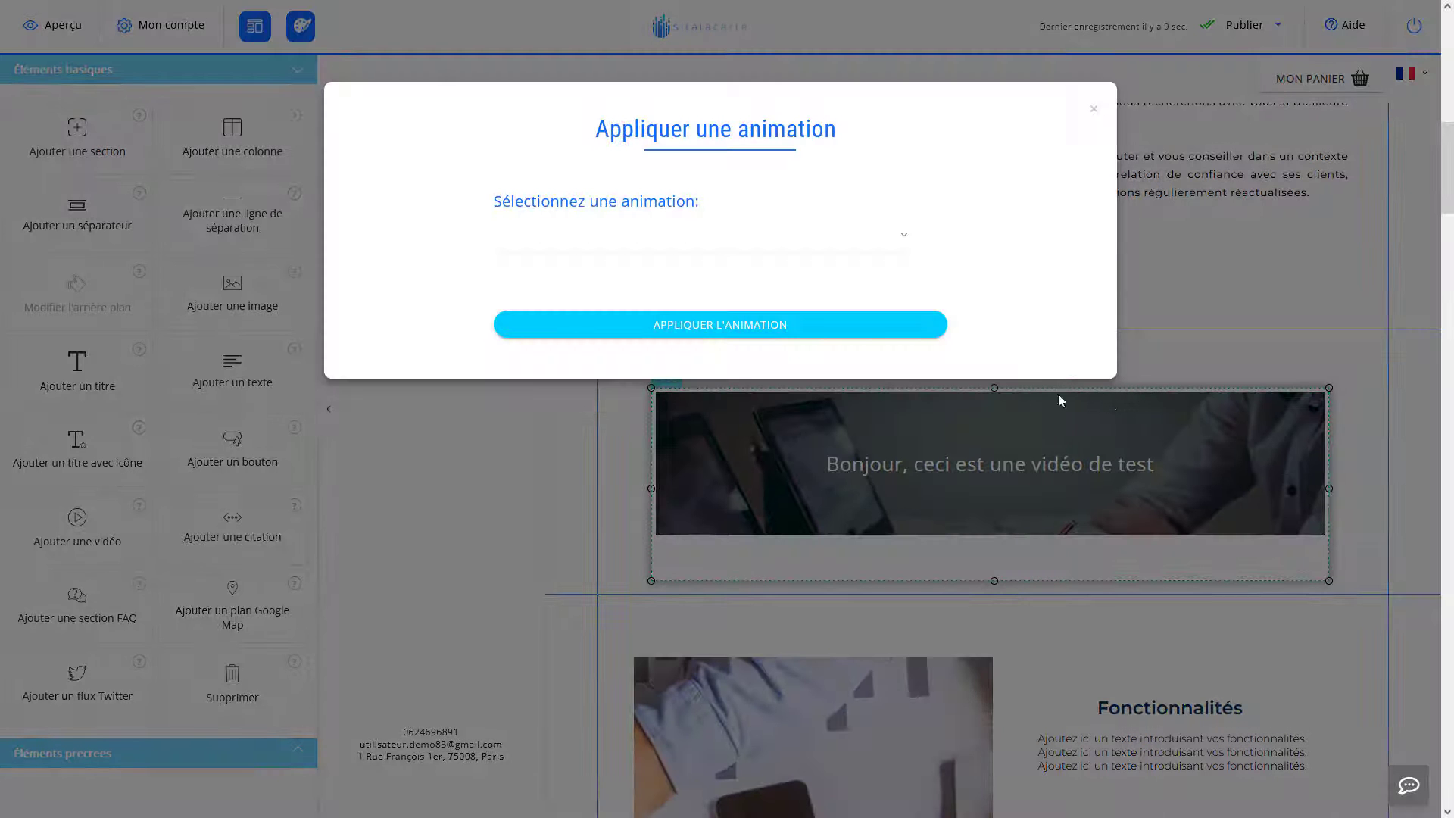
click(768, 240)
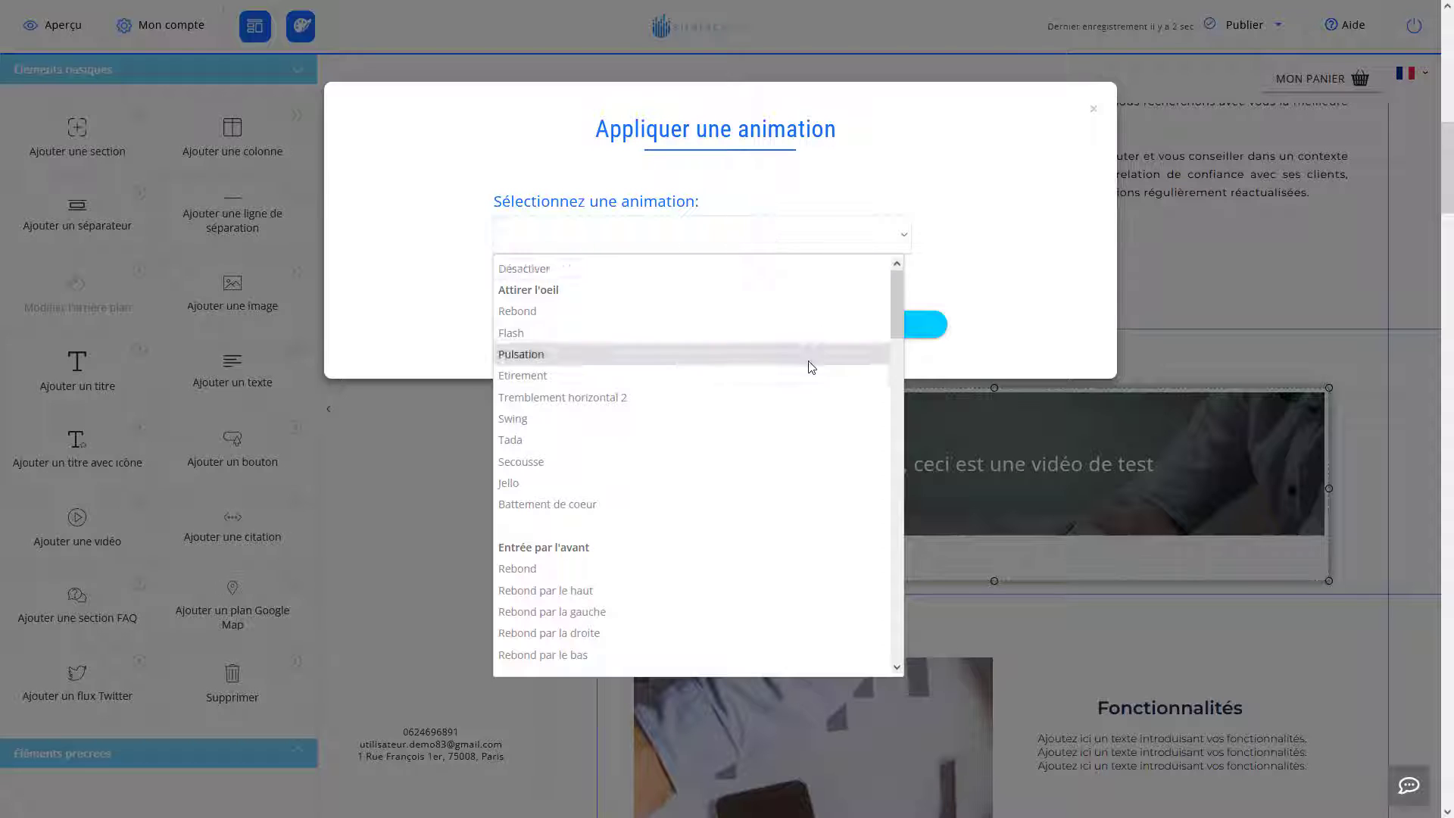
scroll(808, 363, down, 5)
scroll(802, 370, down, 3)
scroll(740, 477, up, 6)
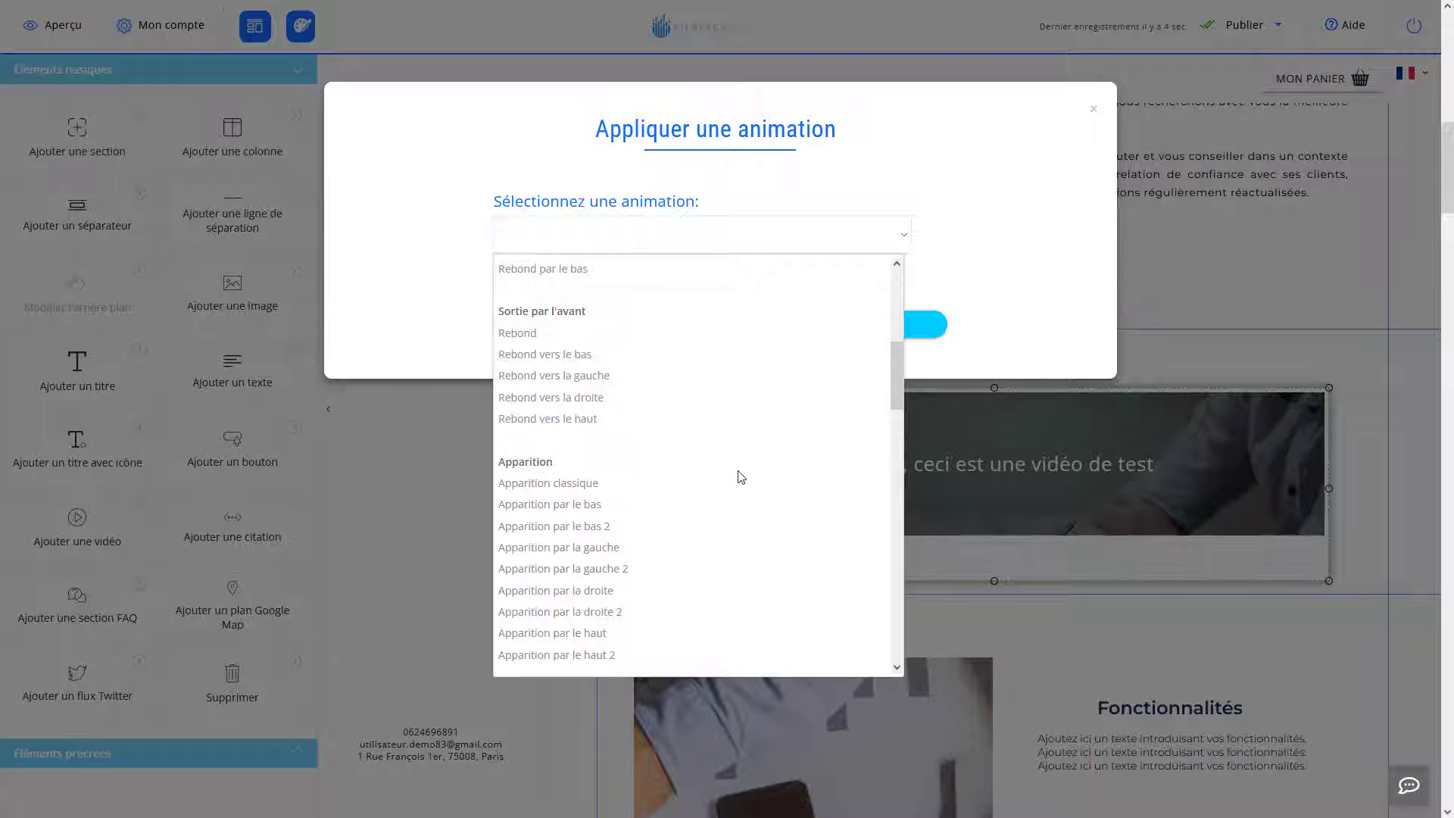
scroll(740, 477, up, 3)
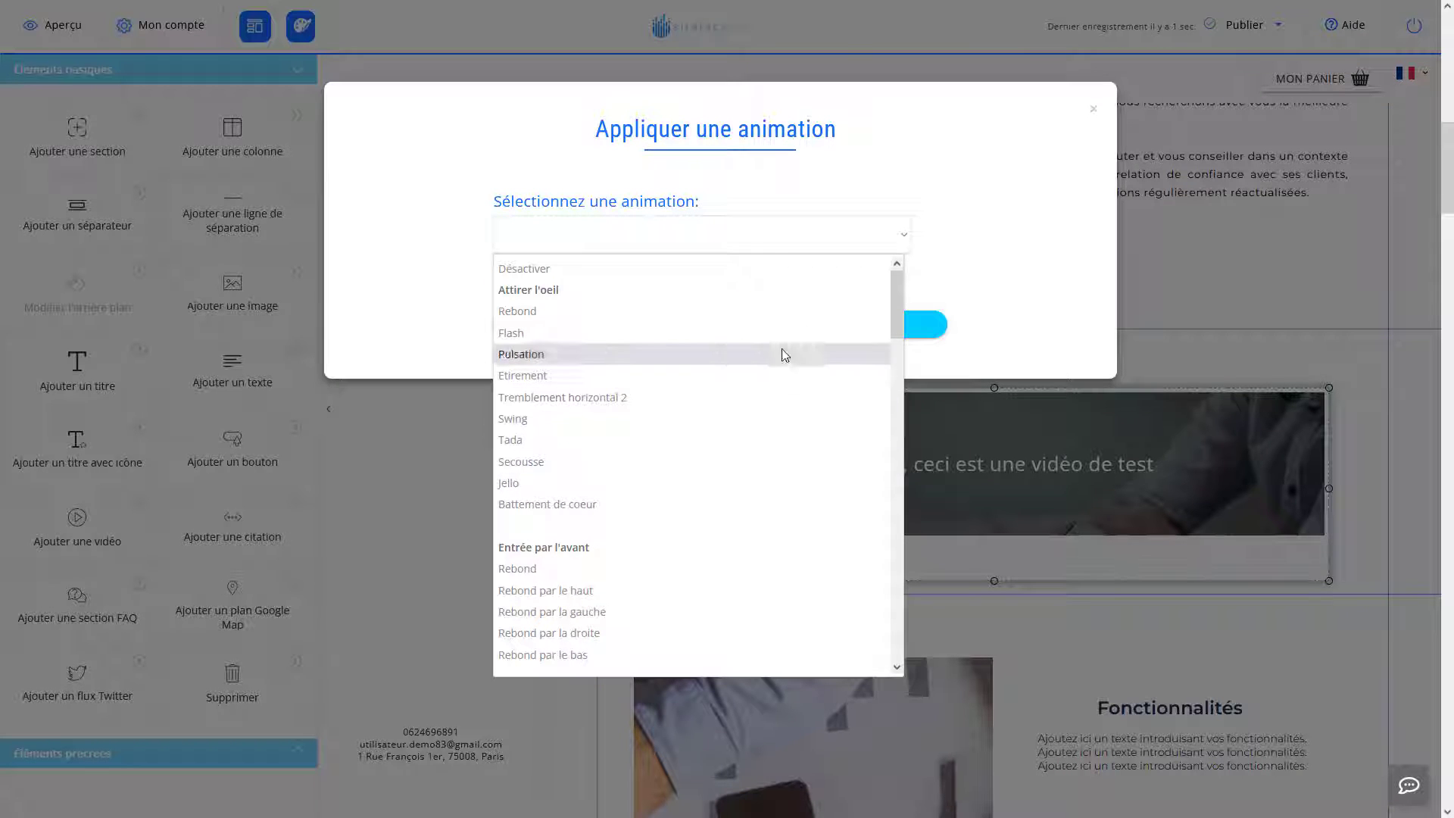
scroll(893, 321, down, 3)
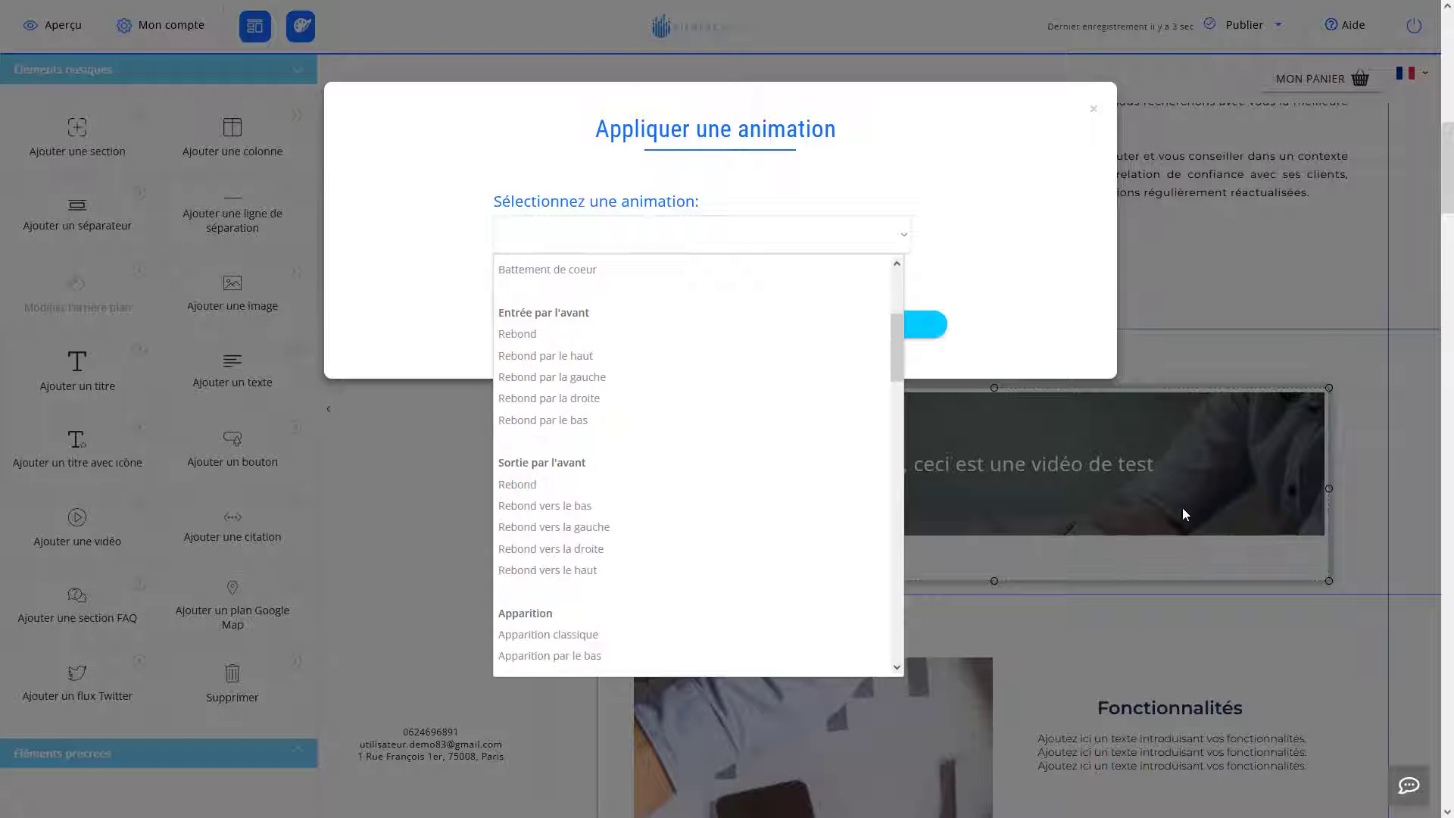
click(661, 334)
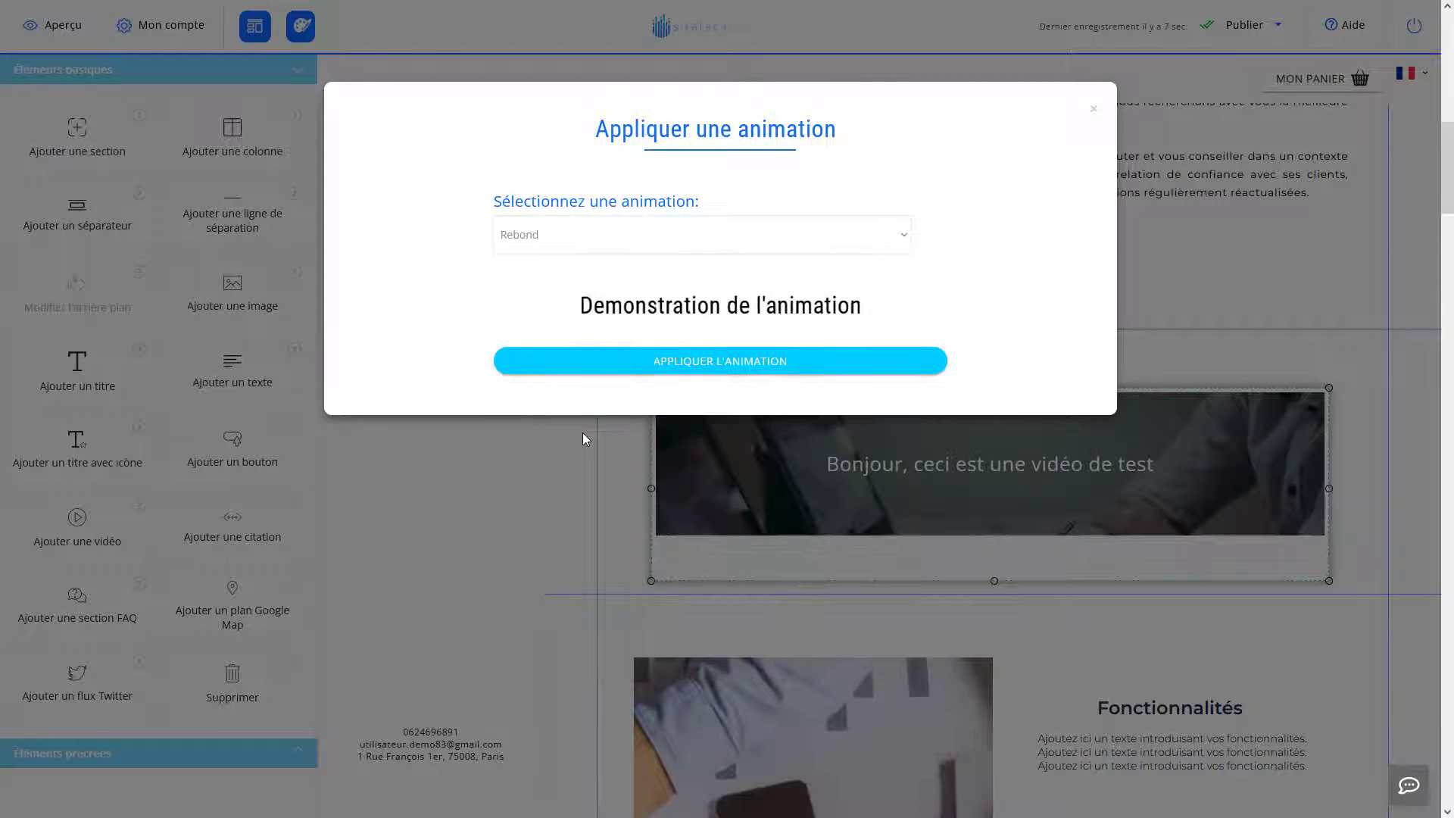
click(628, 370)
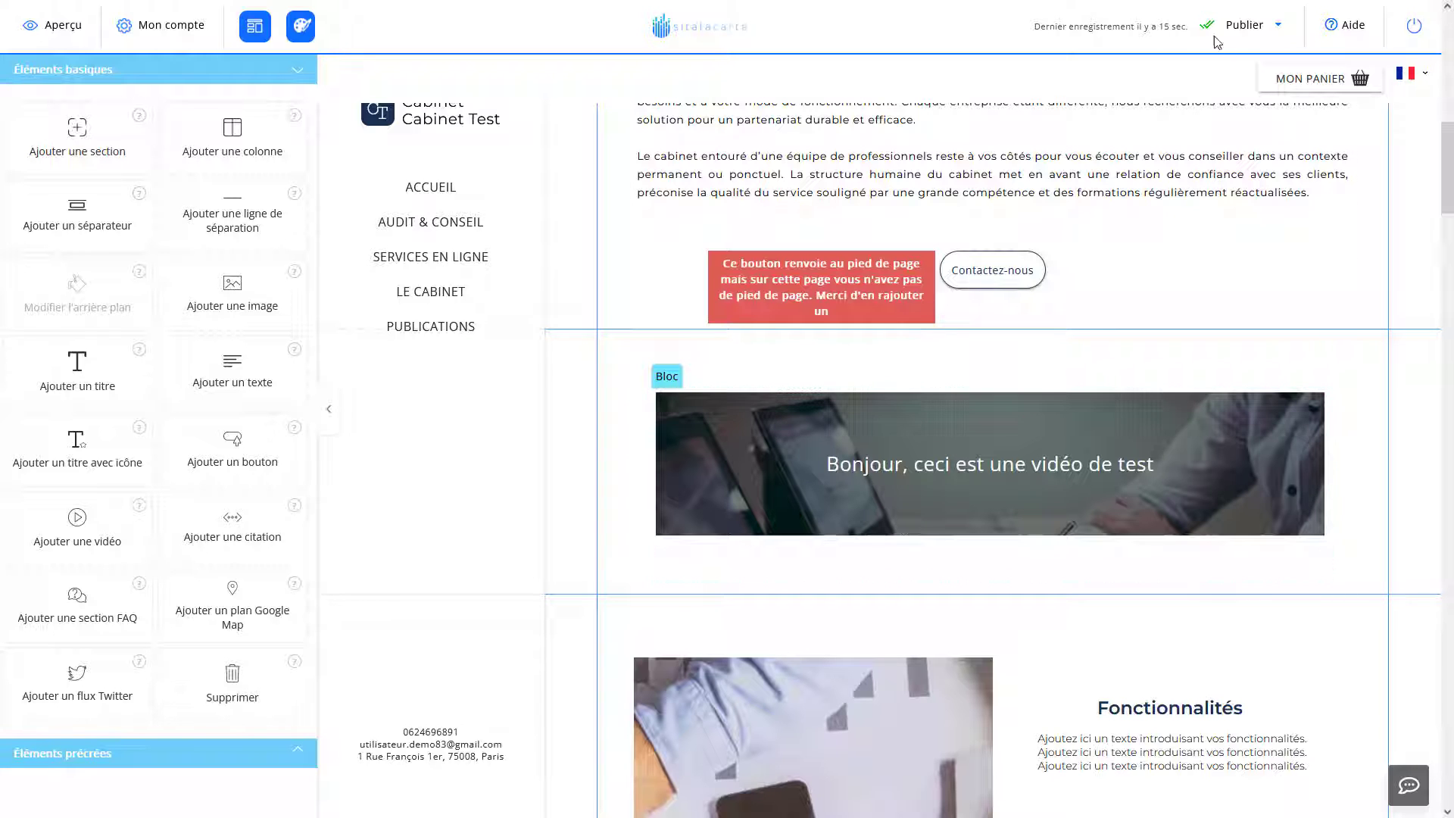
Save the site via Publier > Enregistrer mon site, then bring up the Aperçu device menu.
click(1259, 29)
click(1269, 106)
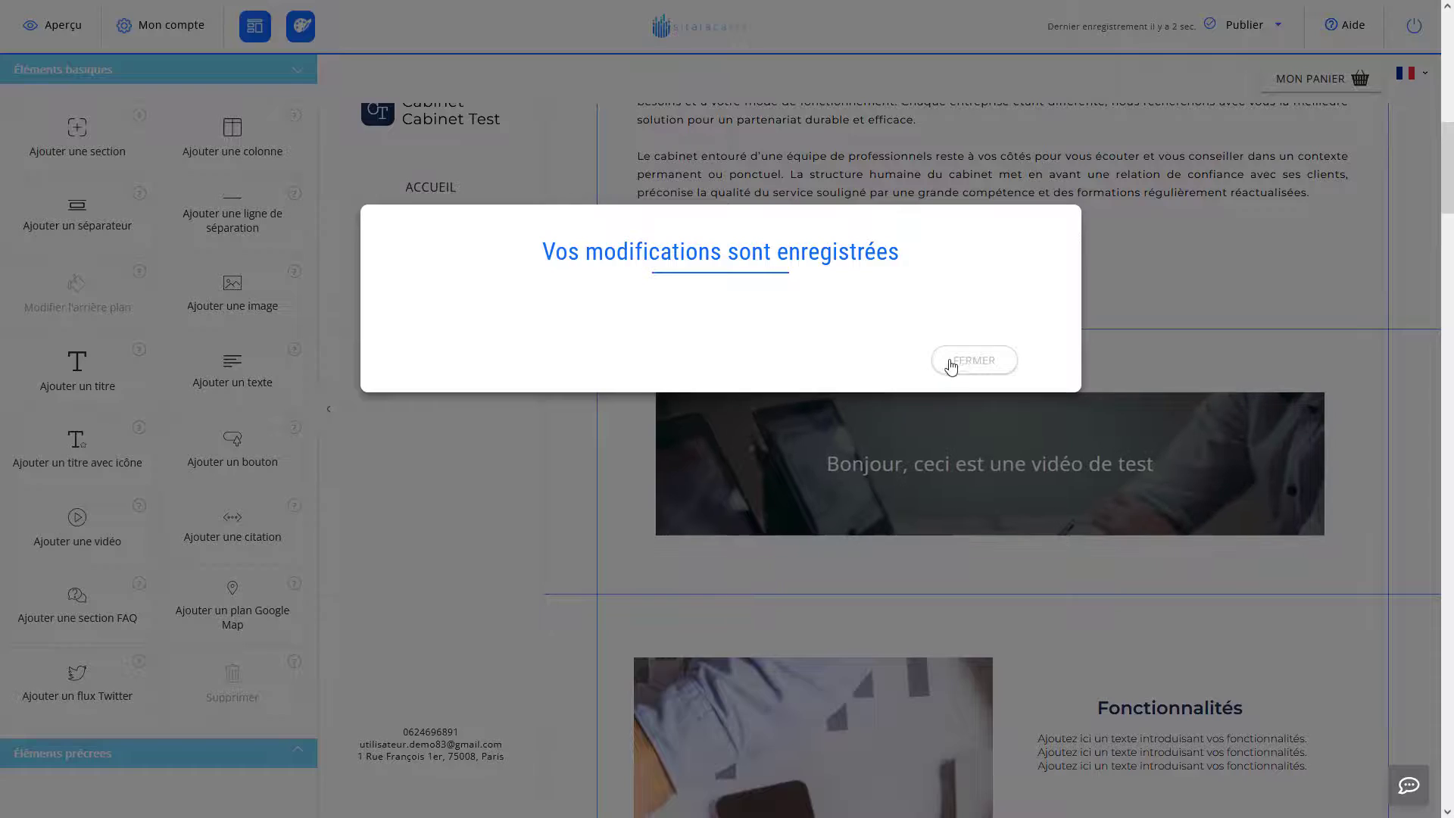
click(973, 360)
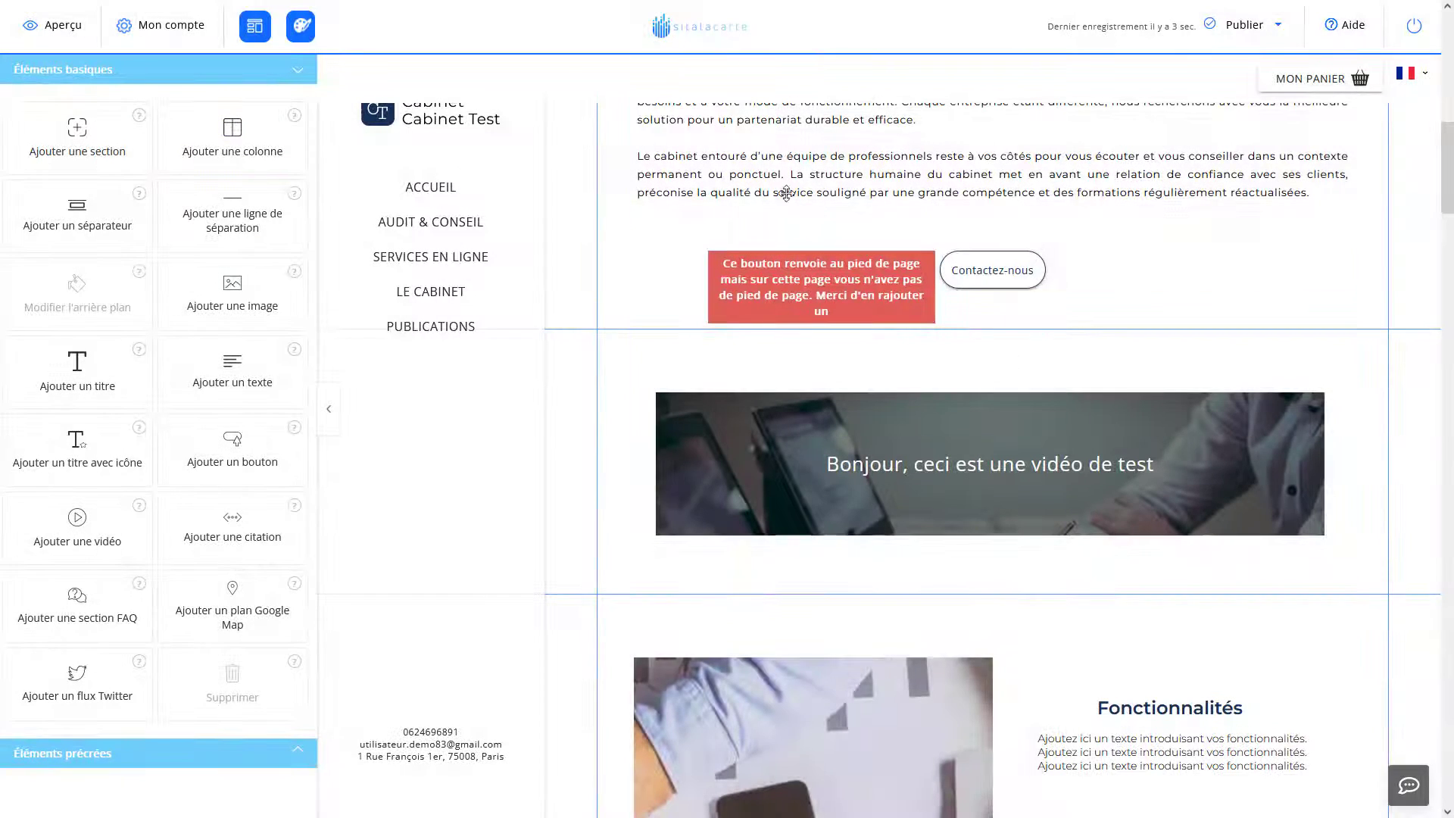
click(56, 26)
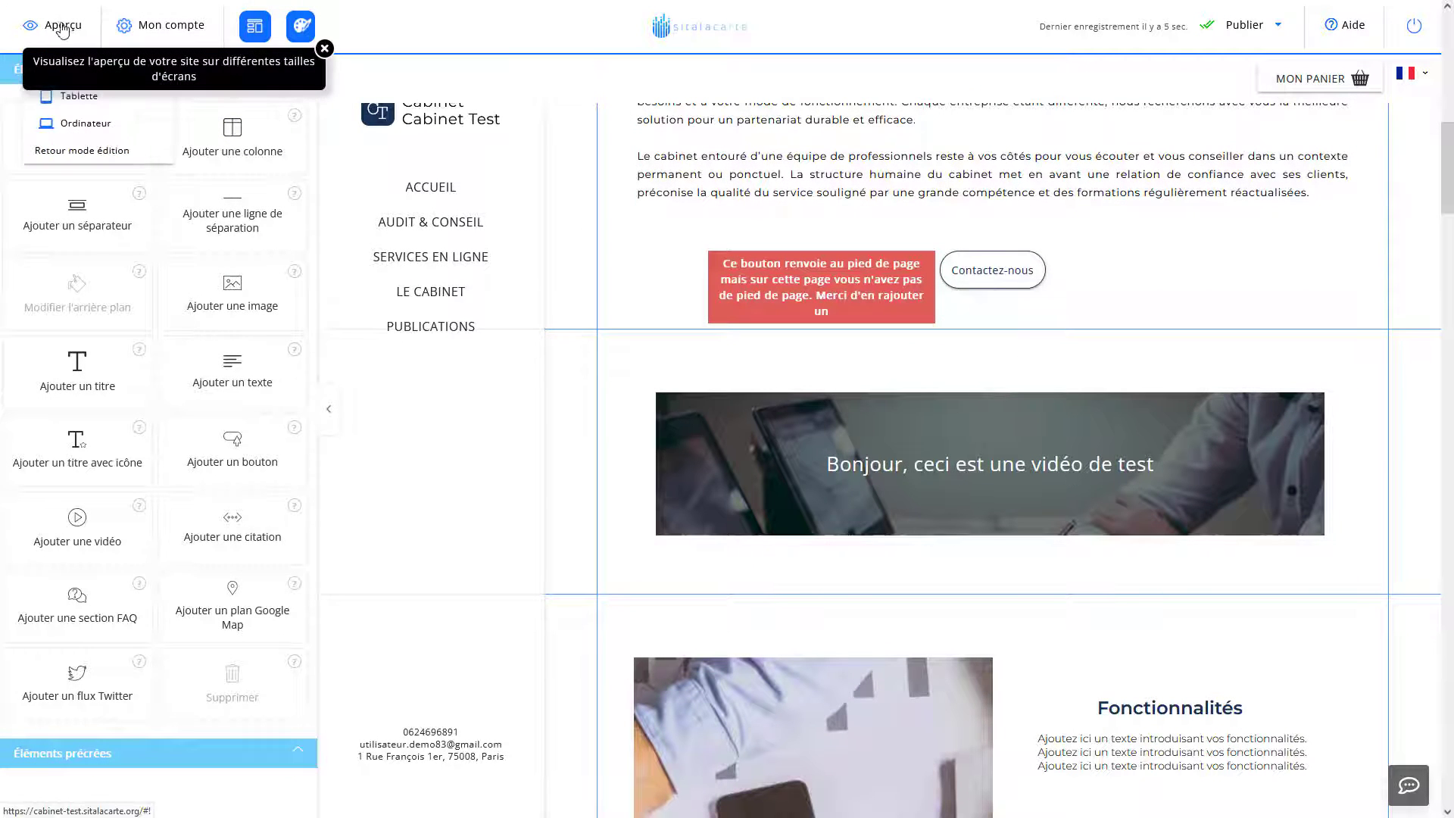
Preview the page at Ordinateur size and scroll to the laptops-photo banner above Fonctionnalités.
click(124, 137)
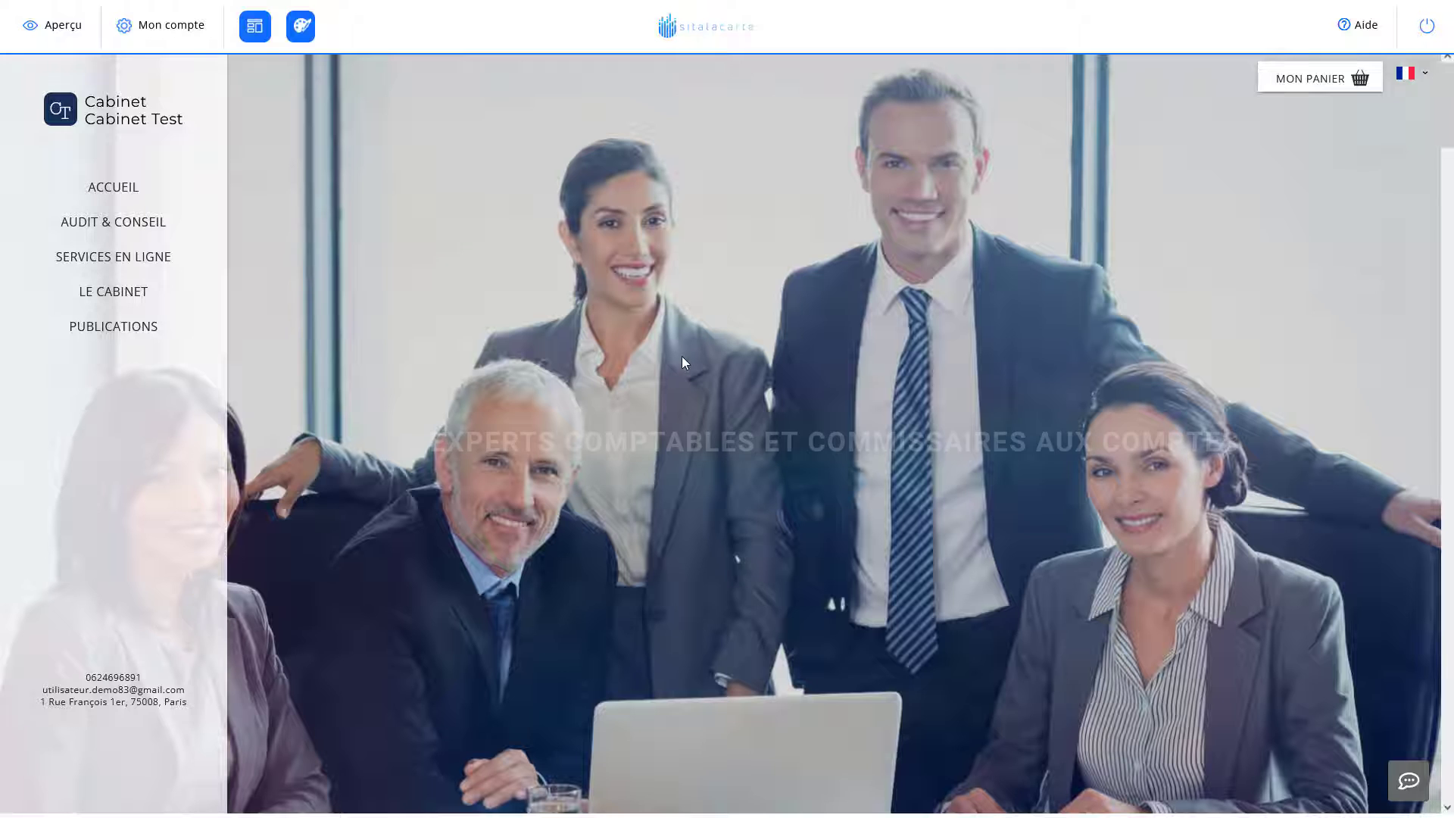
scroll(683, 362, down, 9)
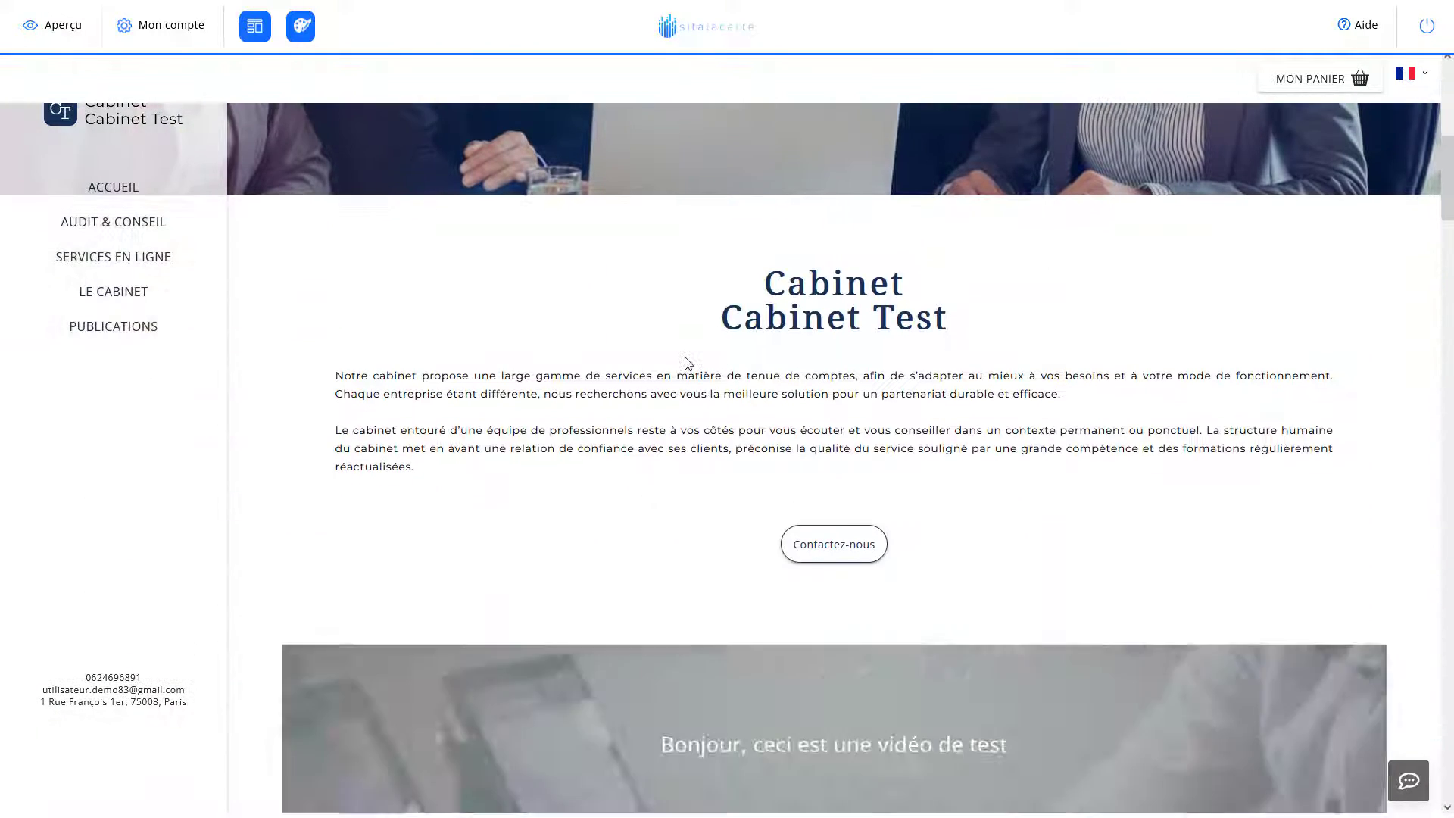
scroll(687, 364, down, 2)
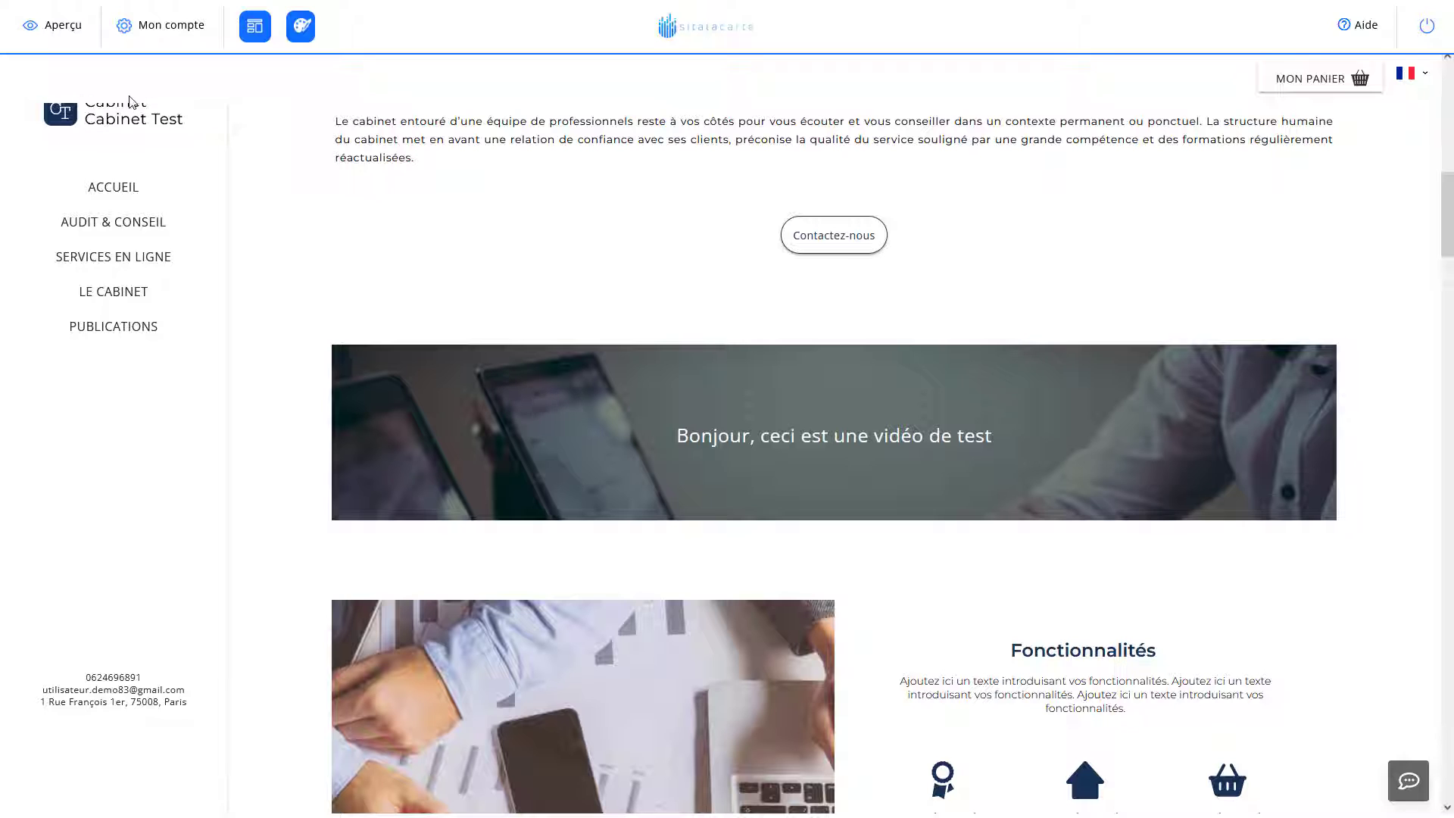
click(57, 31)
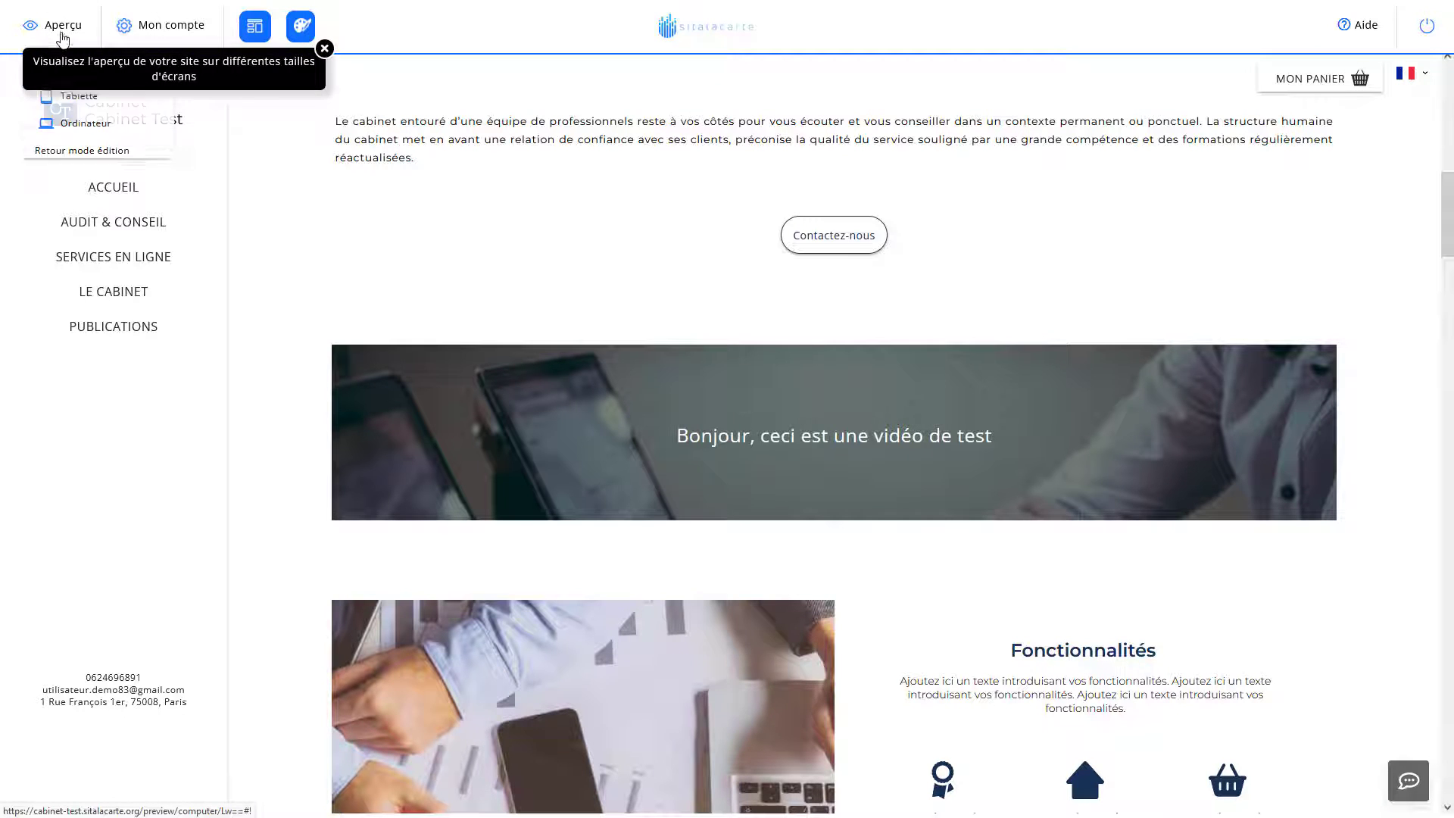
scroll(537, 235, down, 2)
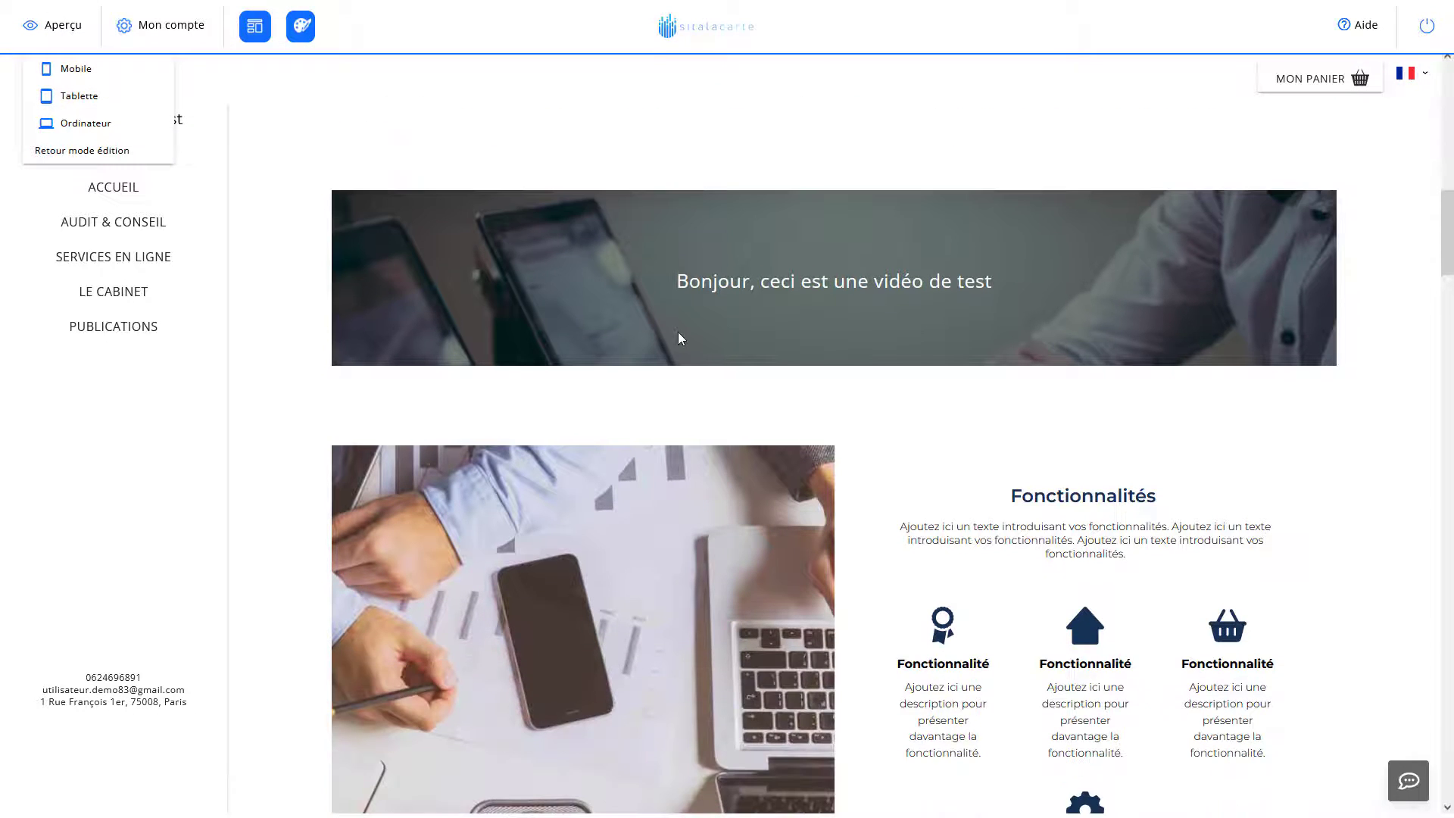